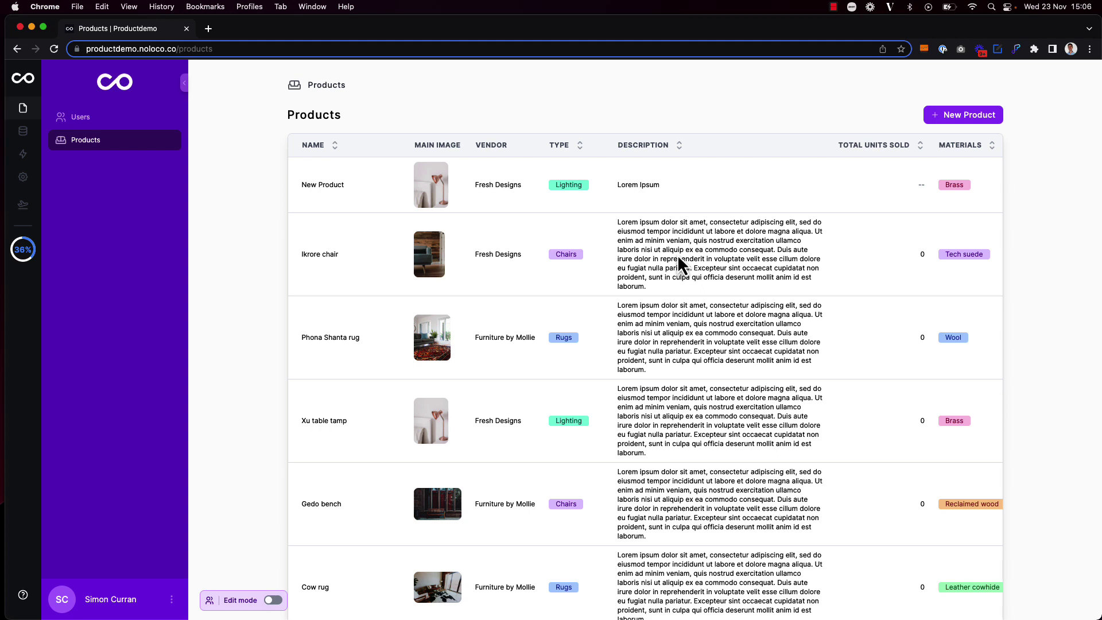
- Look over the app's Data Sources, then return to the Products page
click(23, 131)
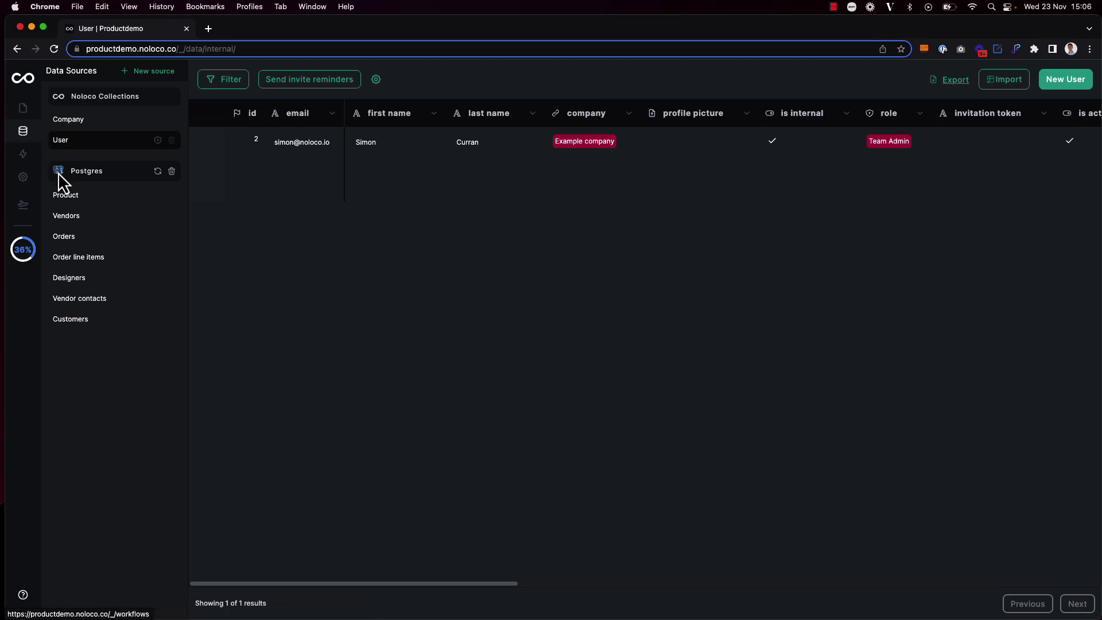
click(24, 117)
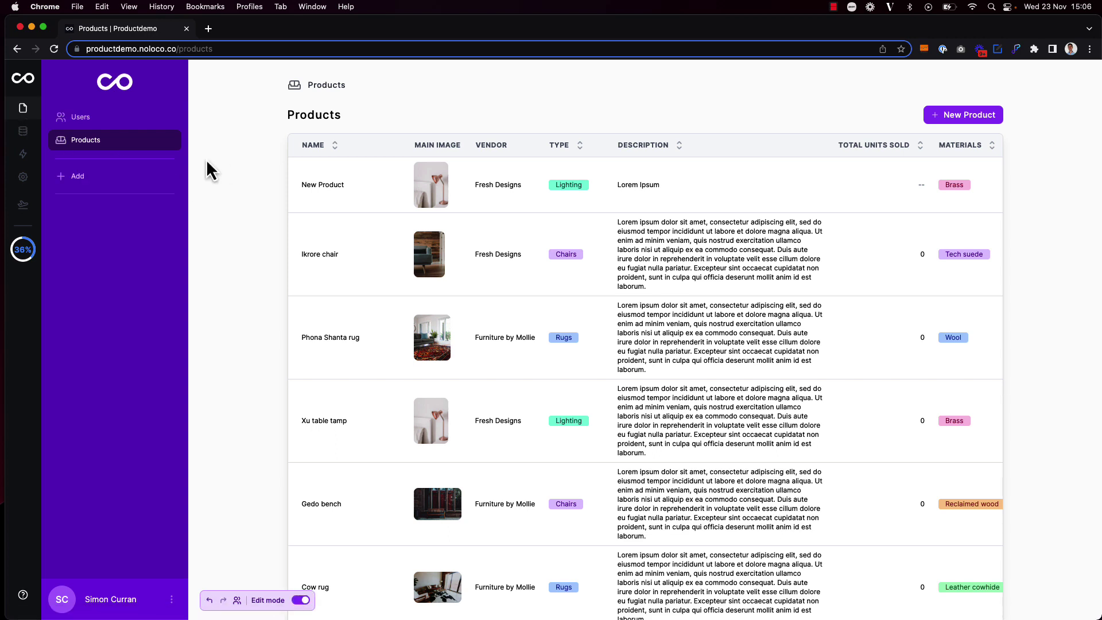
- Add a Customers page, hiding Record Id and noloco comments collection, with Name as the first column
click(71, 177)
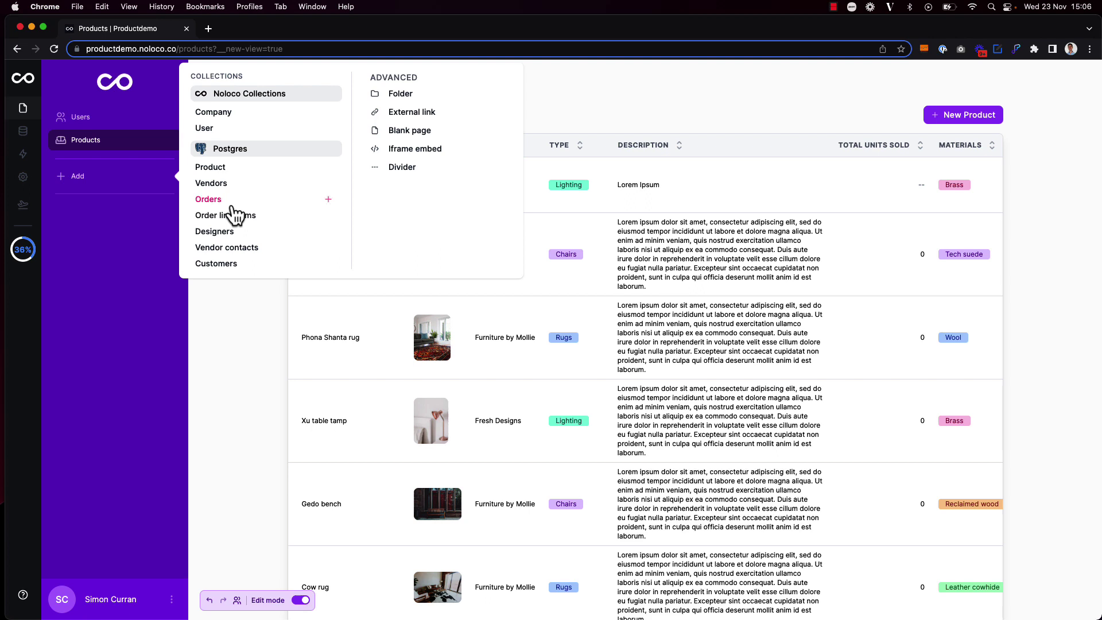
click(225, 265)
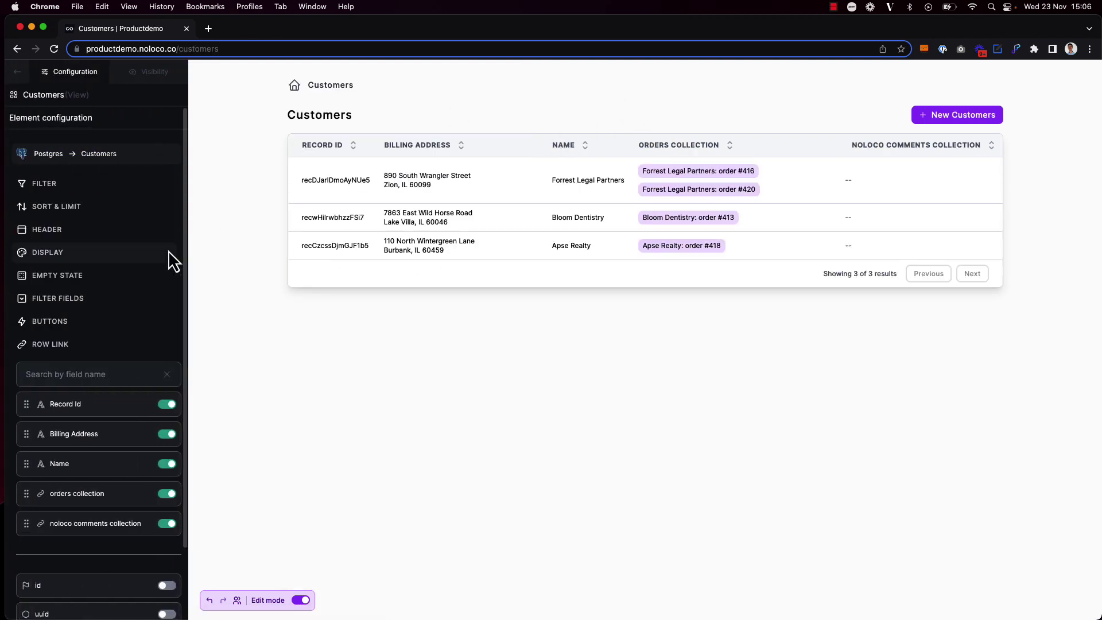
click(167, 405)
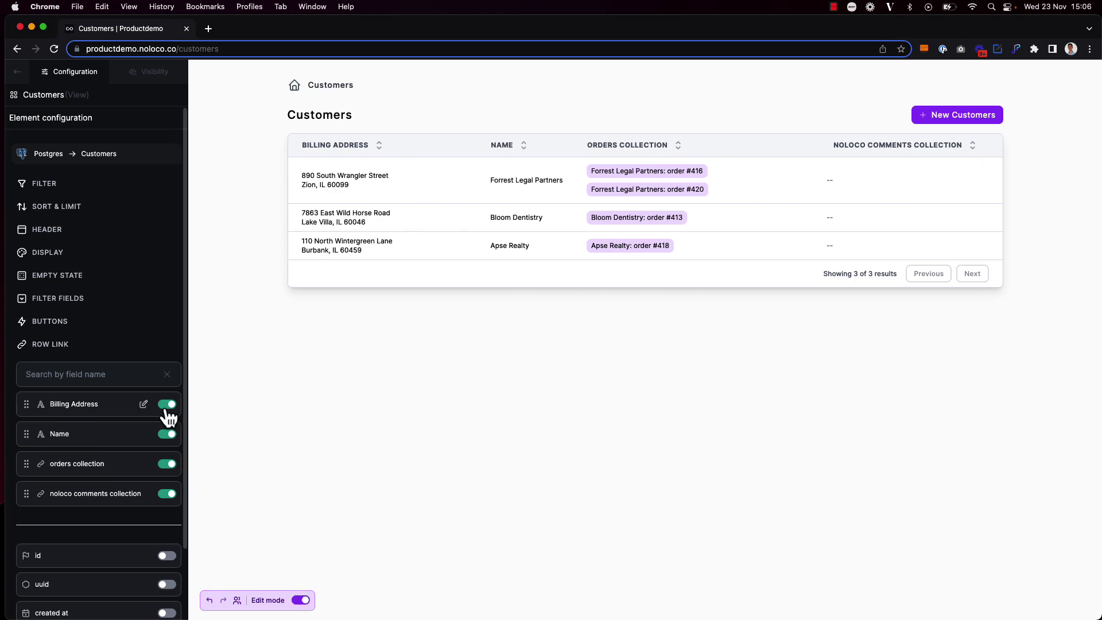
click(166, 493)
drag(66, 428, 62, 403)
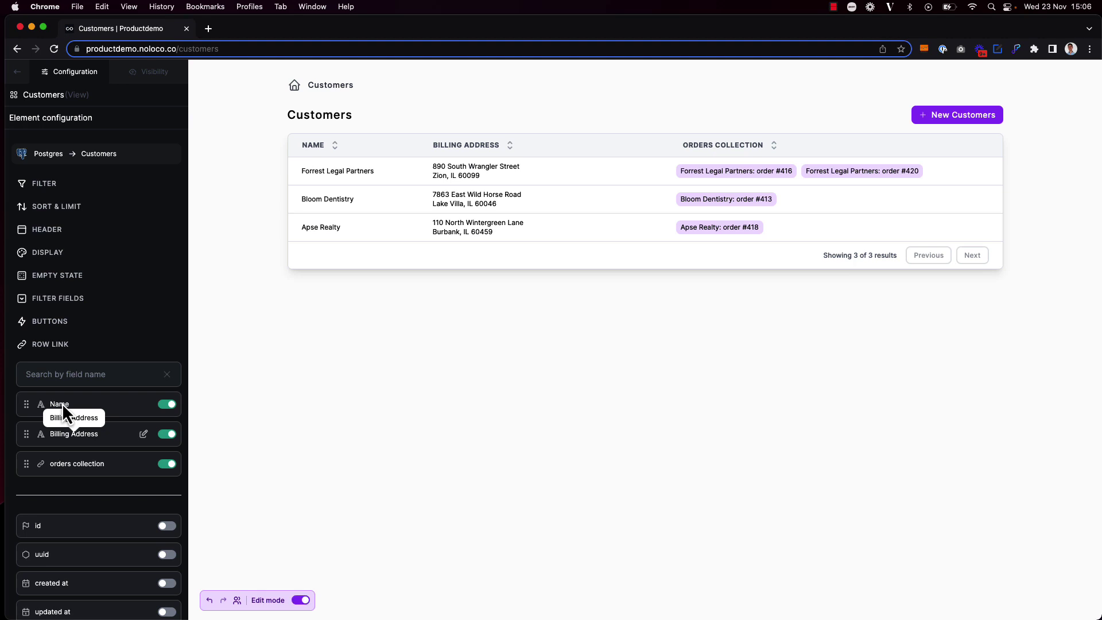
- Make Customers filterable by Name, leave edit mode, and filter the list by 'Forrest'
click(45, 298)
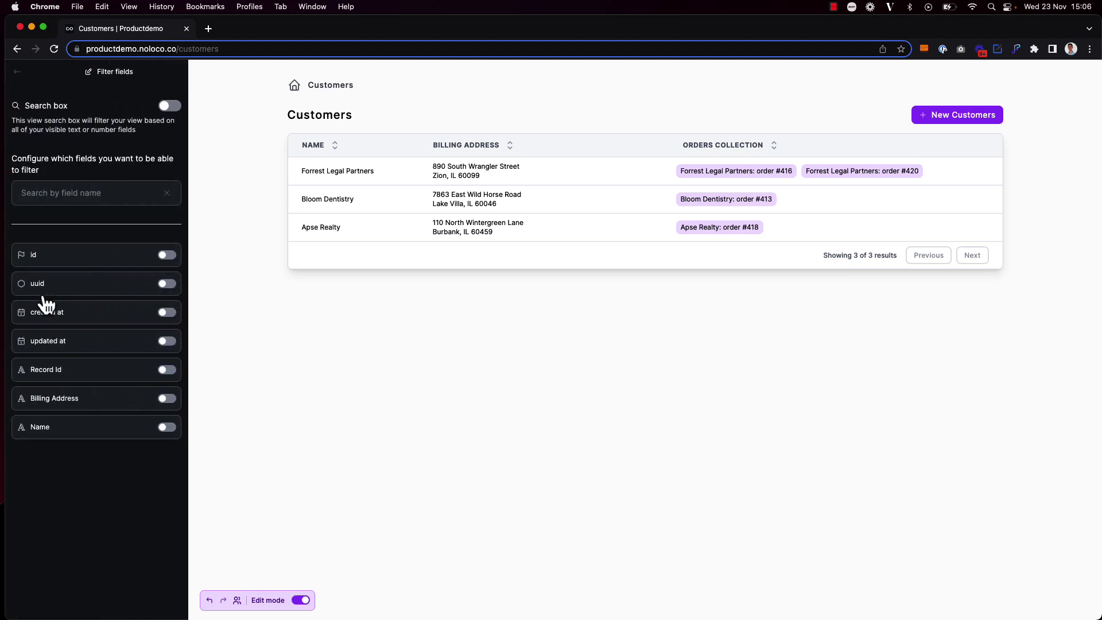
click(166, 427)
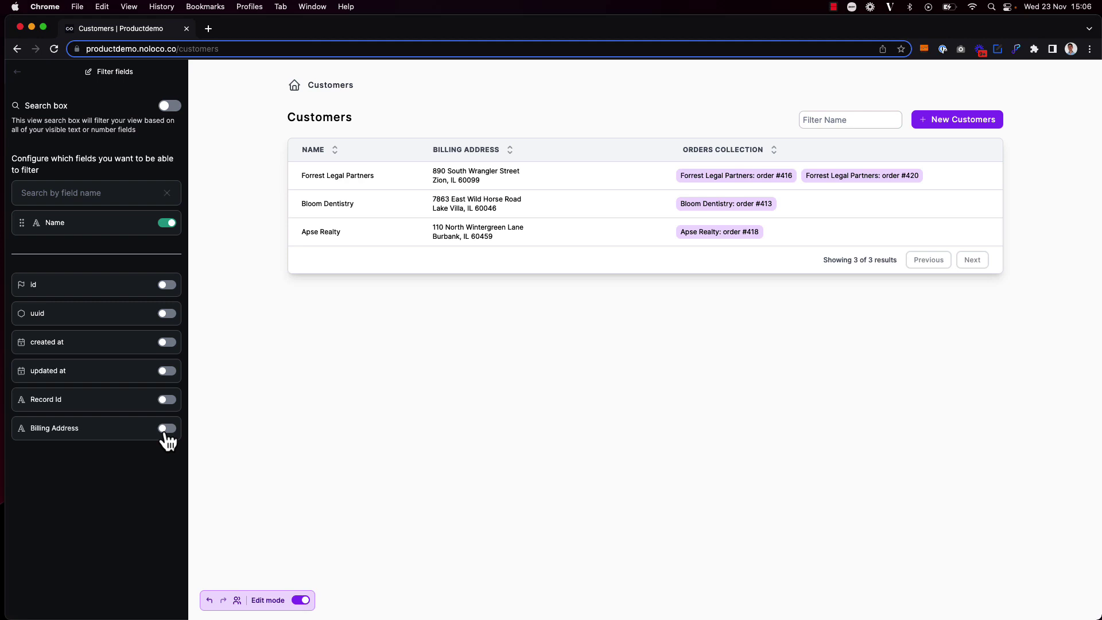
key(super+e)
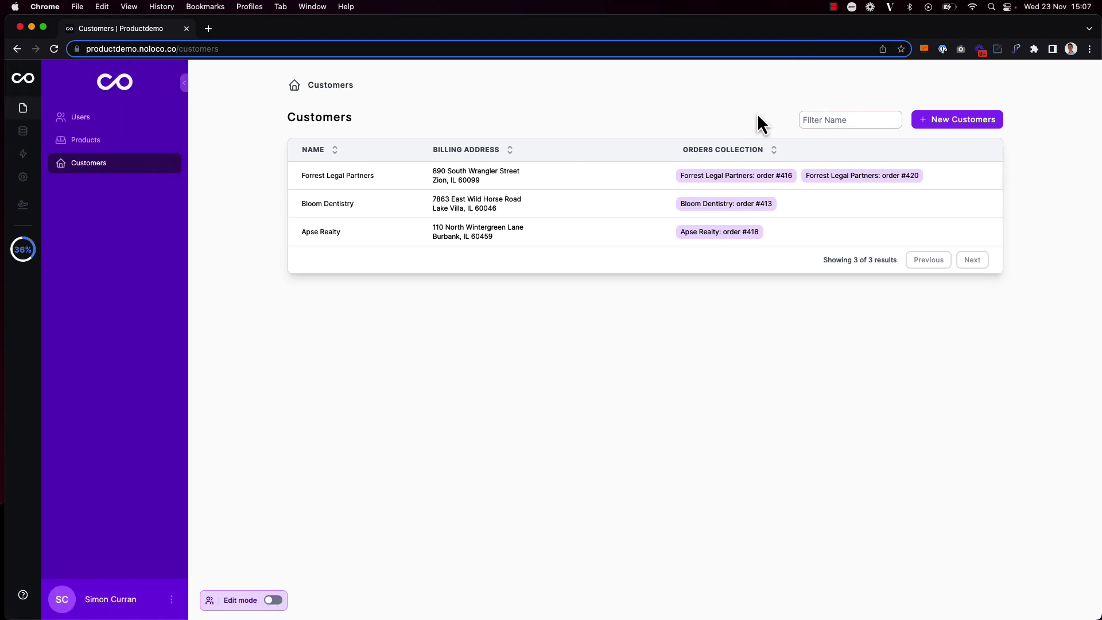
click(834, 121)
text(Forr)
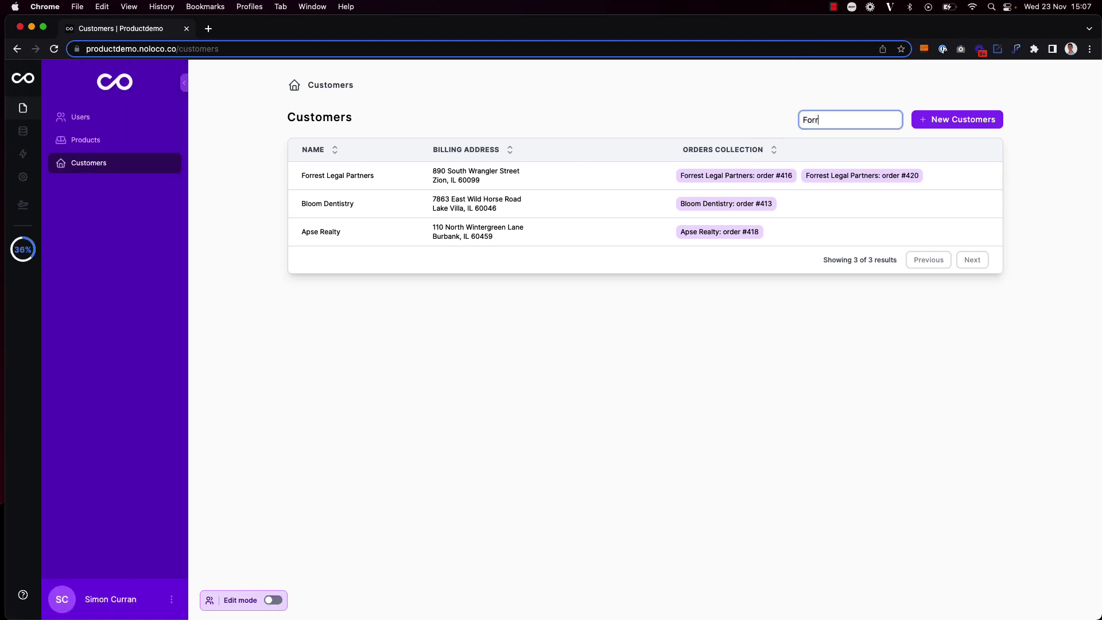
text(est)
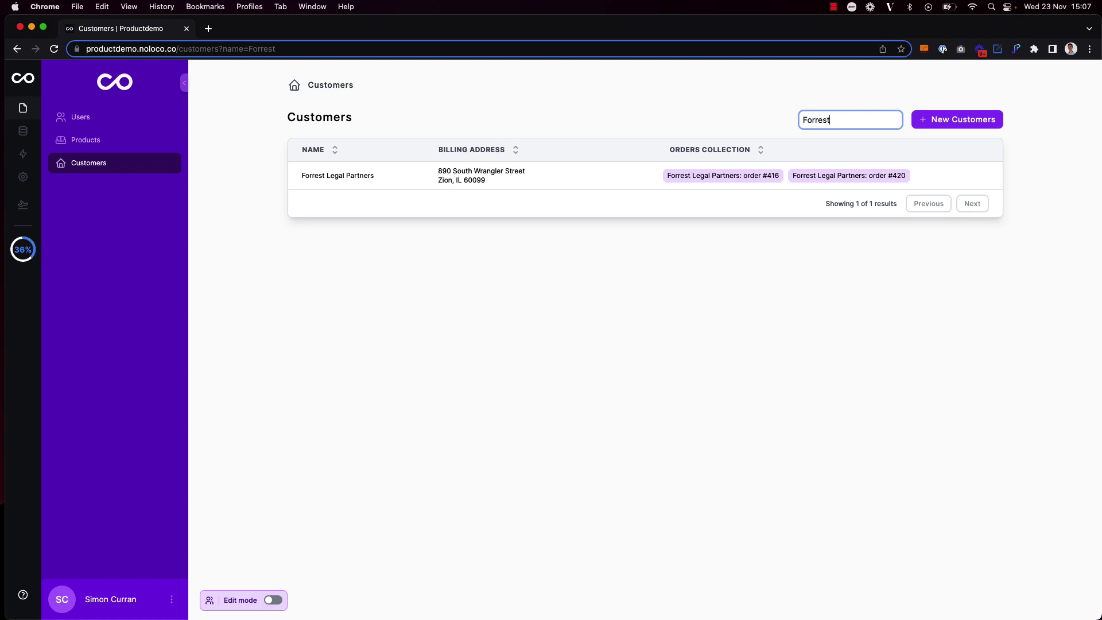
- Open Forrest Legal Partners in edit mode, hide Record Id and comments, and put Name first
click(587, 182)
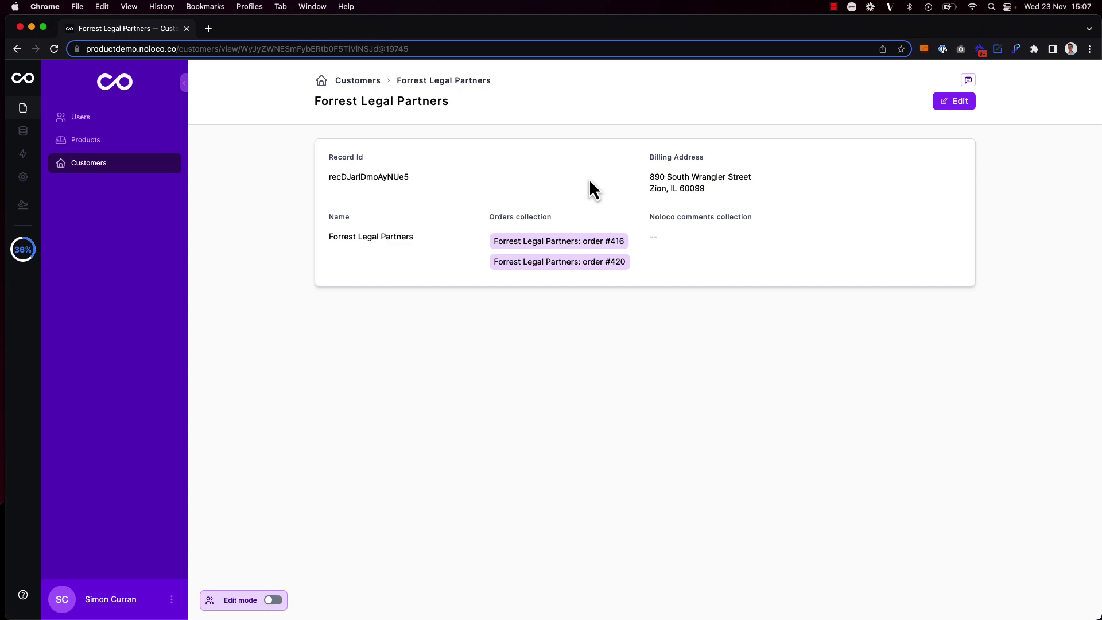
key(super+e)
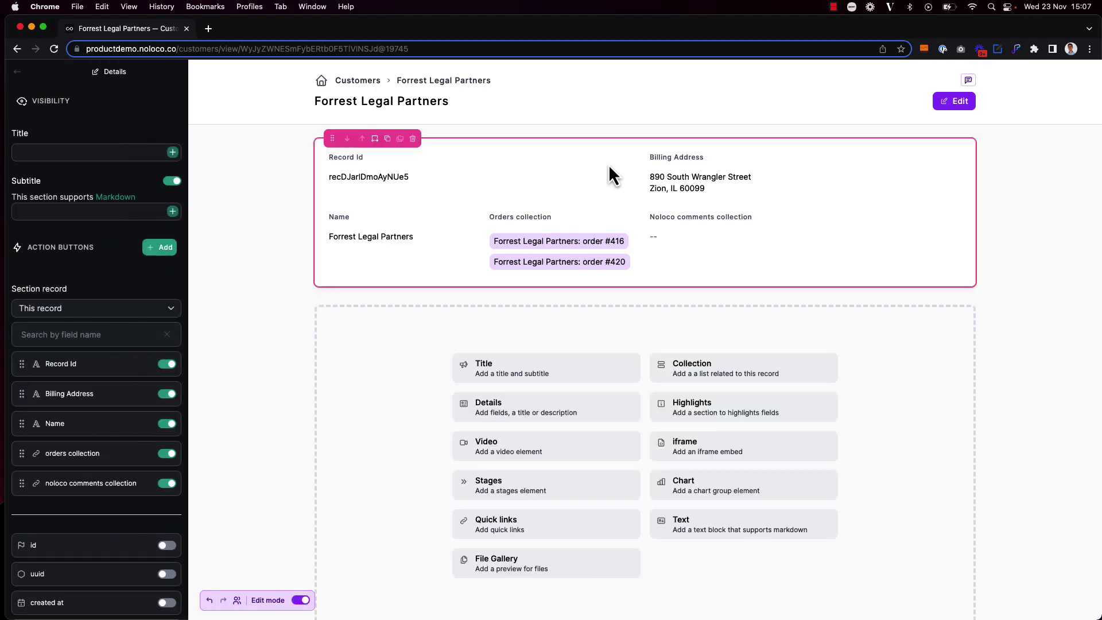
click(167, 365)
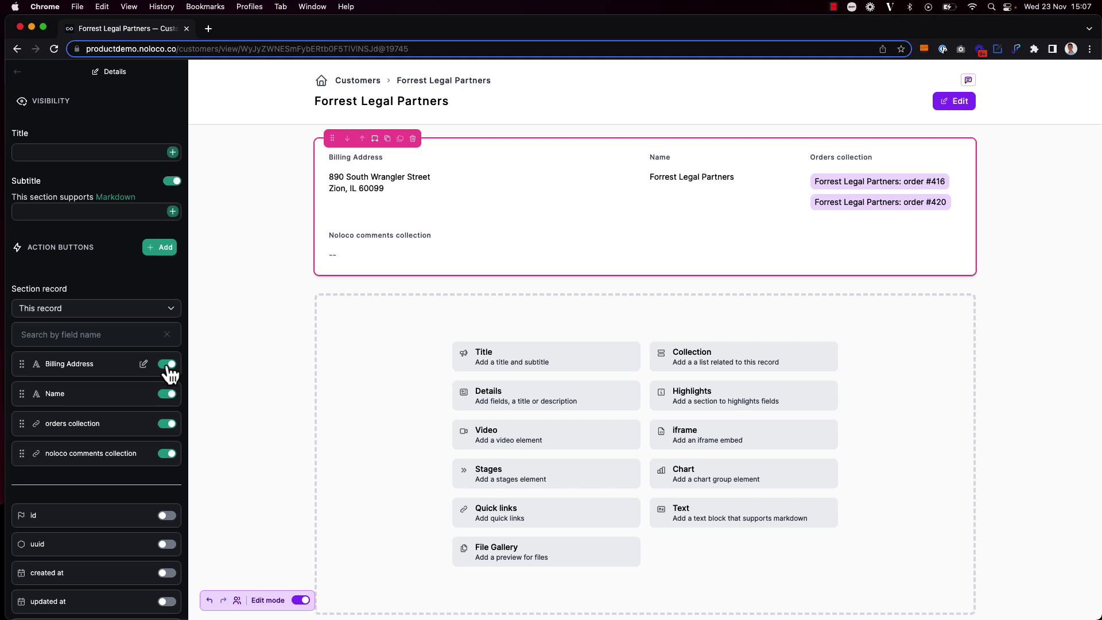
click(167, 453)
drag(97, 394, 84, 363)
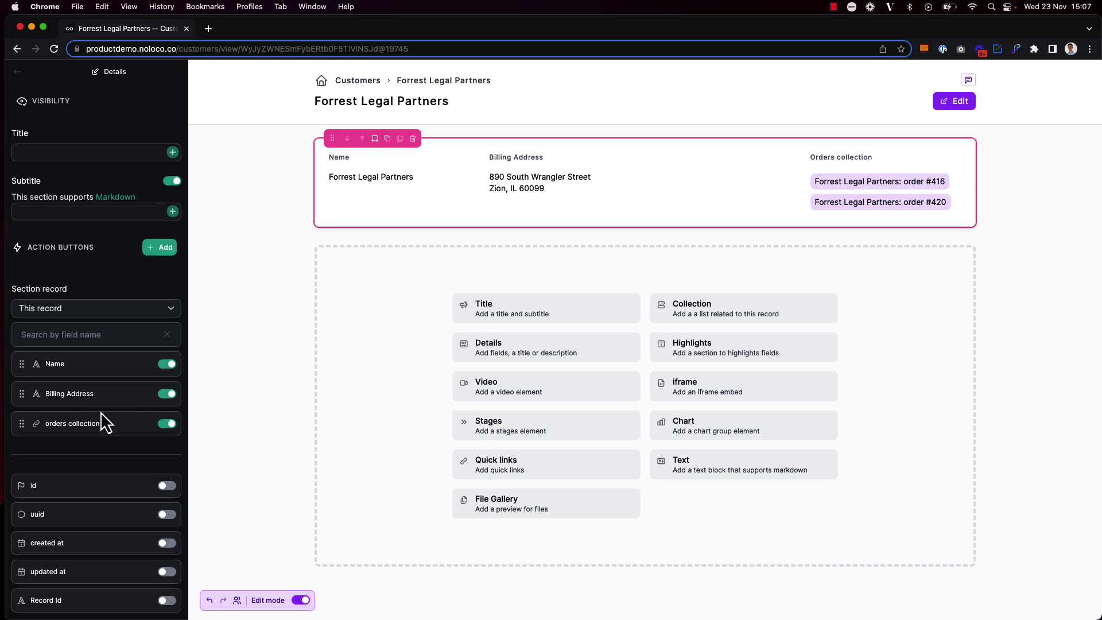
- Set the Orders collection, Name and Billing Address fields to half width
click(143, 423)
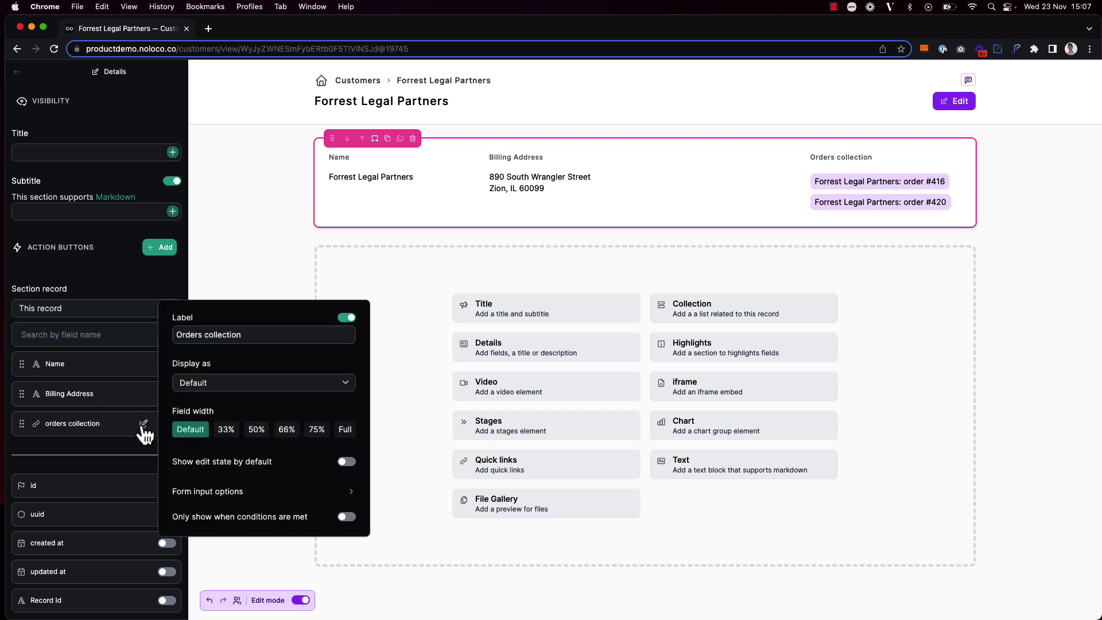
click(257, 429)
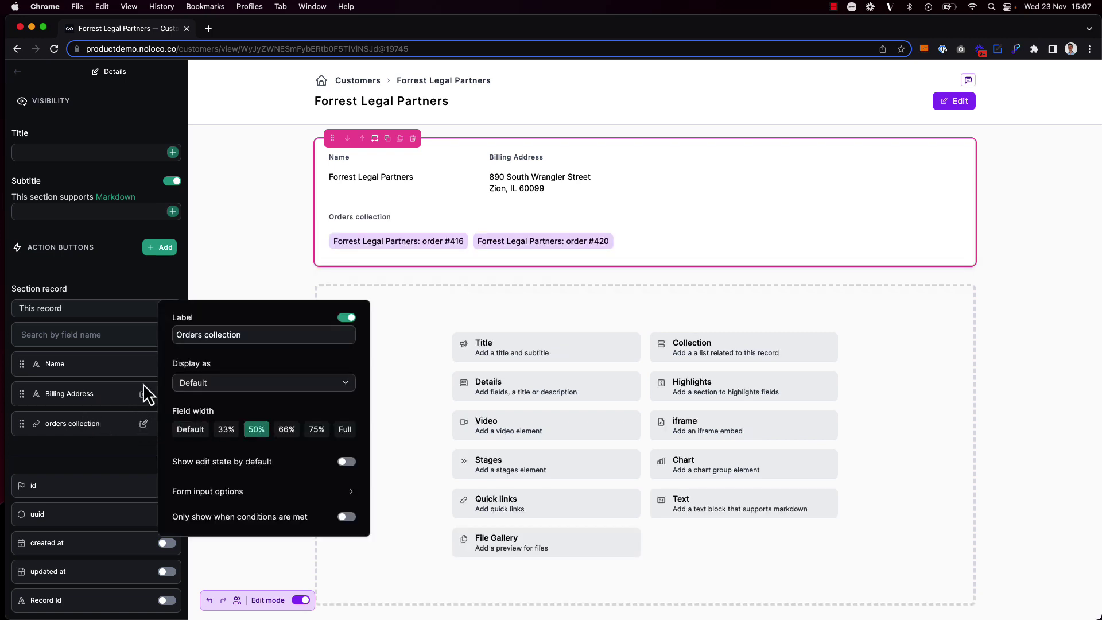
click(144, 364)
click(256, 370)
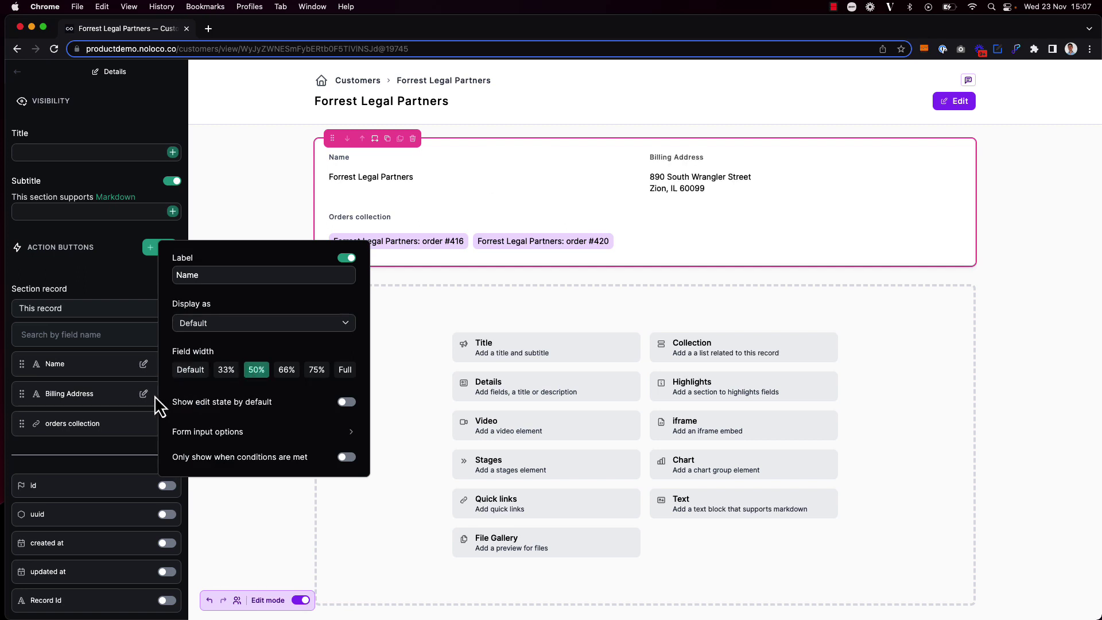
click(143, 393)
click(253, 400)
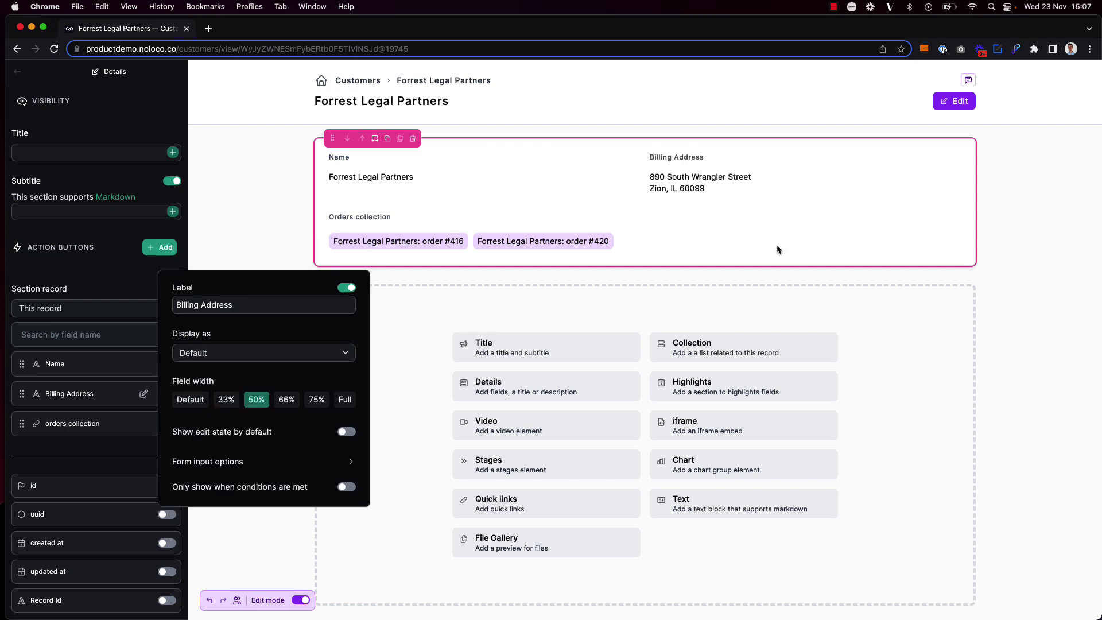
click(1026, 236)
- Replace the customer's billing address with the new New York address and save the record
key(e)
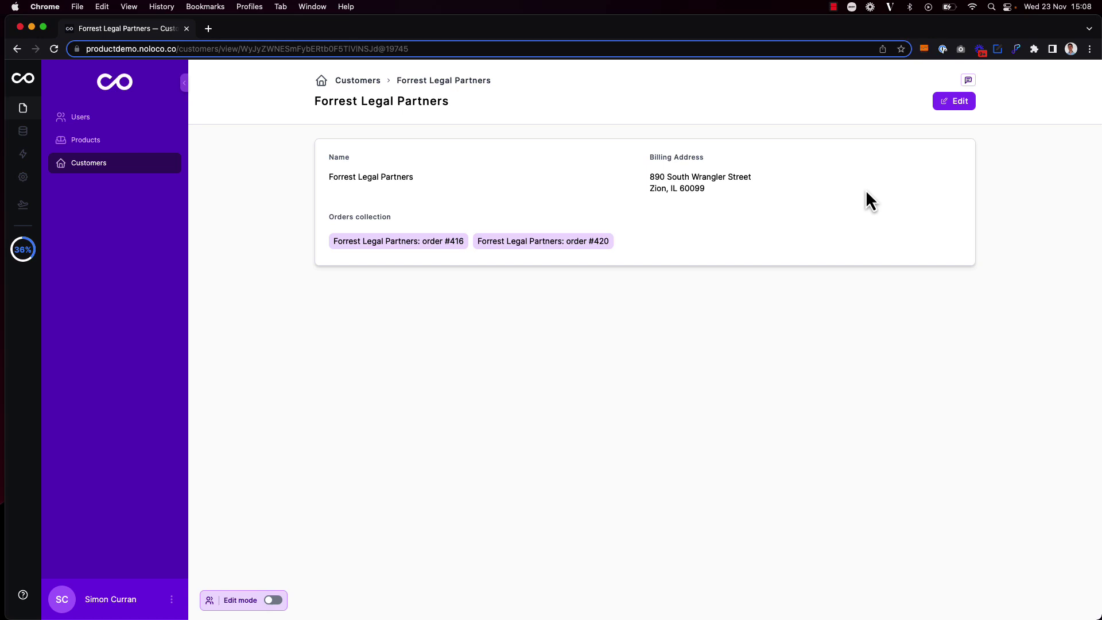
click(955, 102)
click(759, 183)
key(super+a)
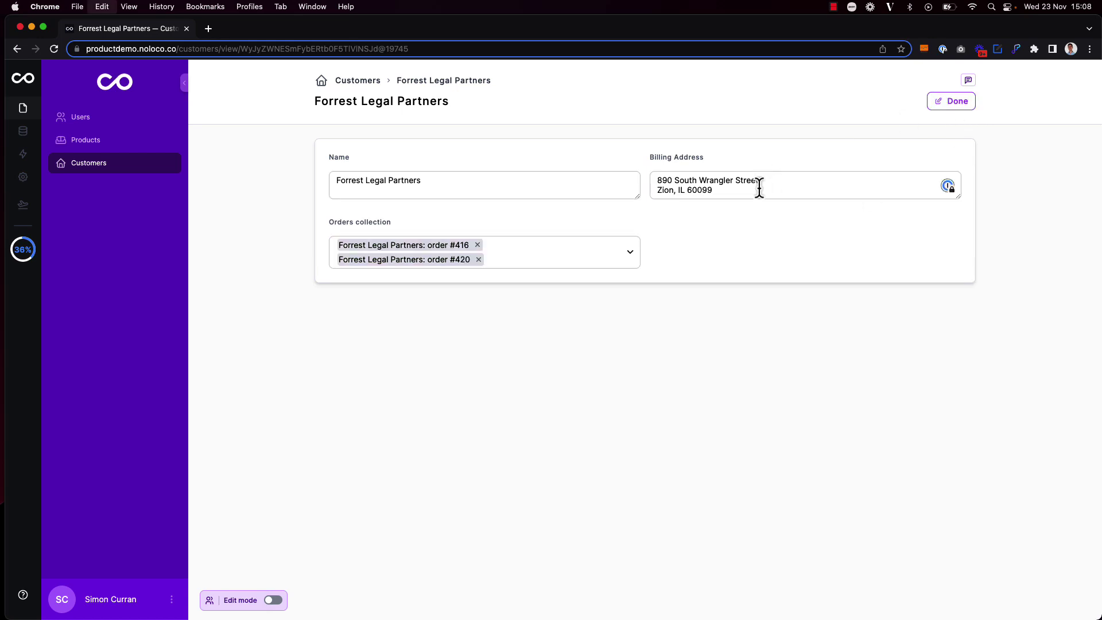
key(super+v)
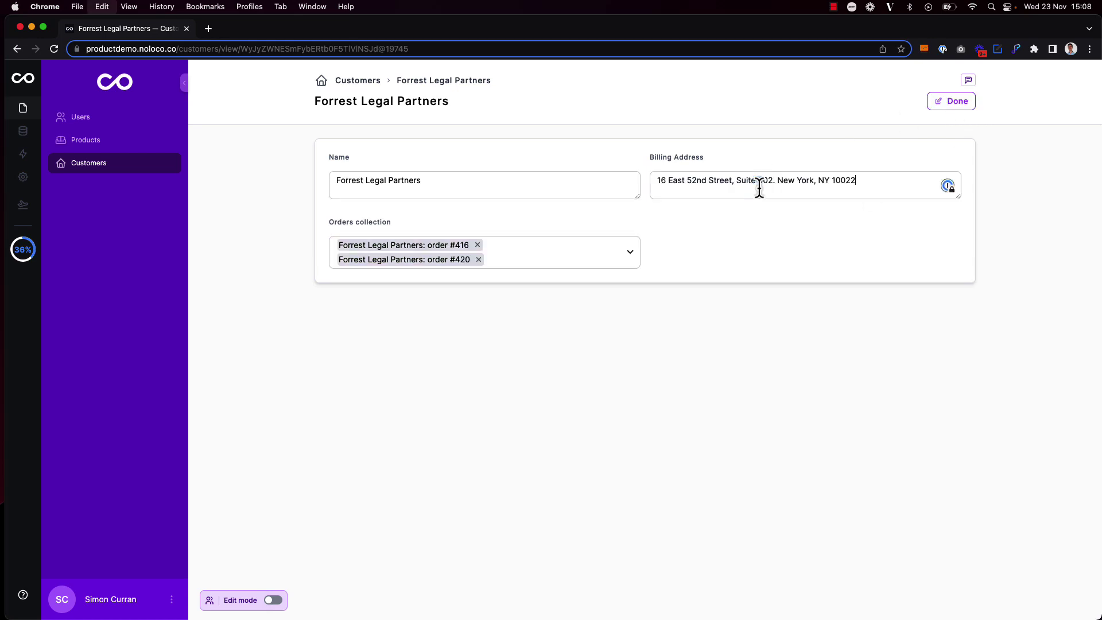
click(948, 106)
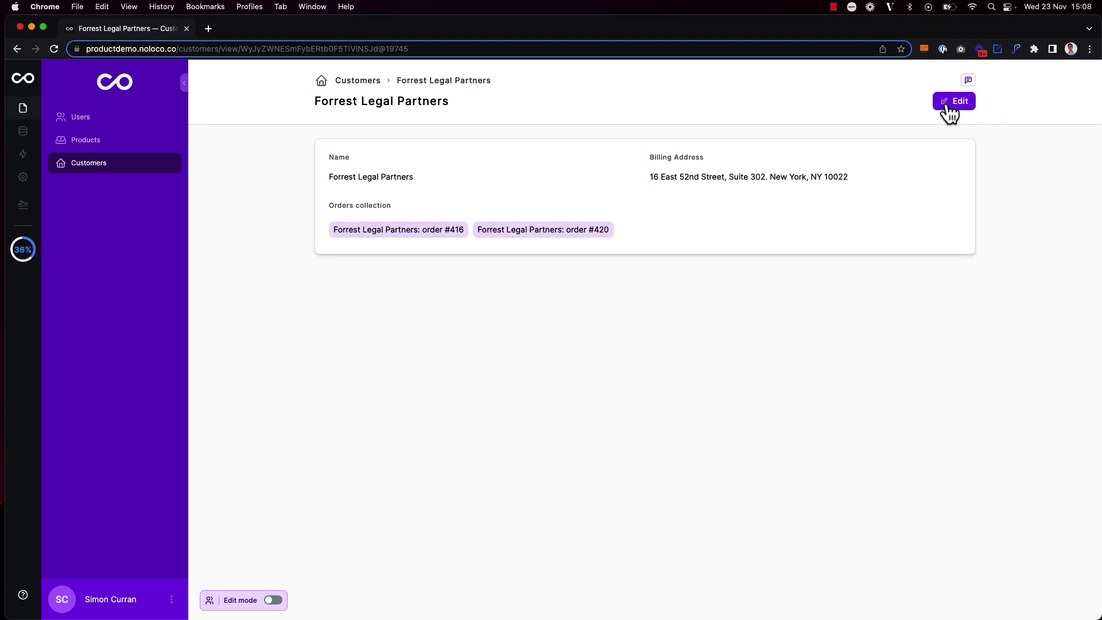
- Post the comment 'Updated the billing address as requested via email' on the record
click(968, 80)
text(Ud)
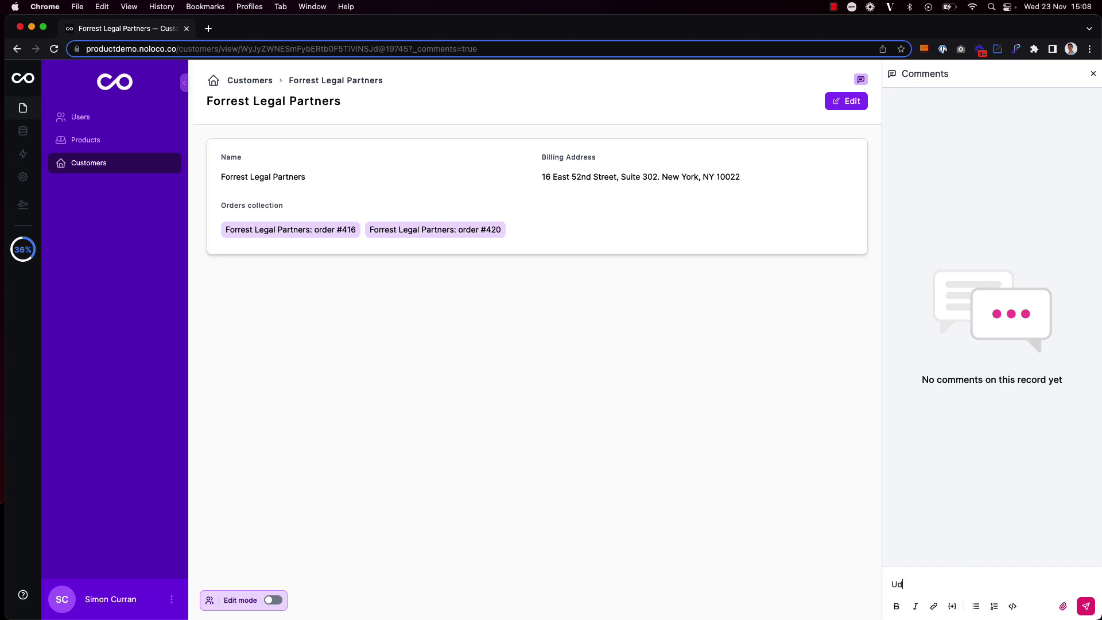
key(BackSpace)
text(pdated the billing address as requested via )
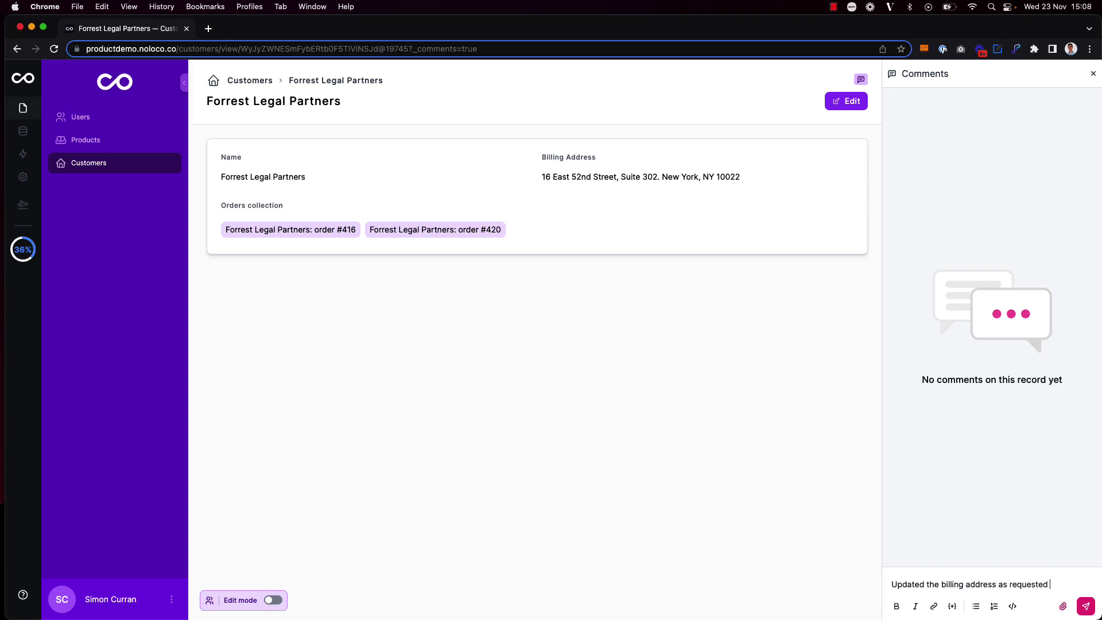
text(email)
click(1085, 607)
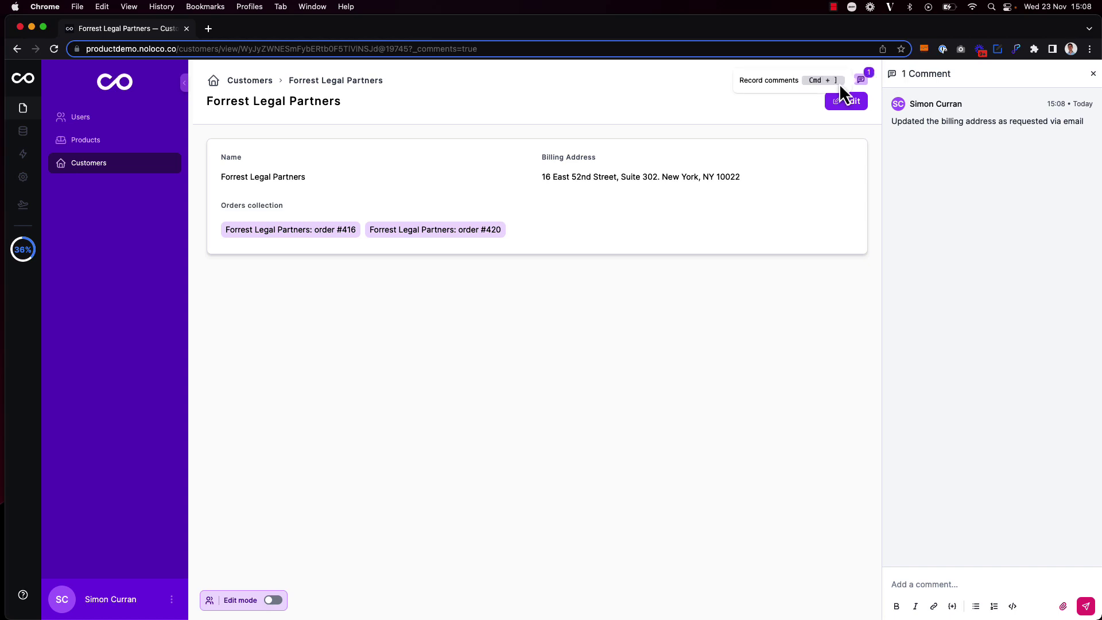
click(1092, 73)
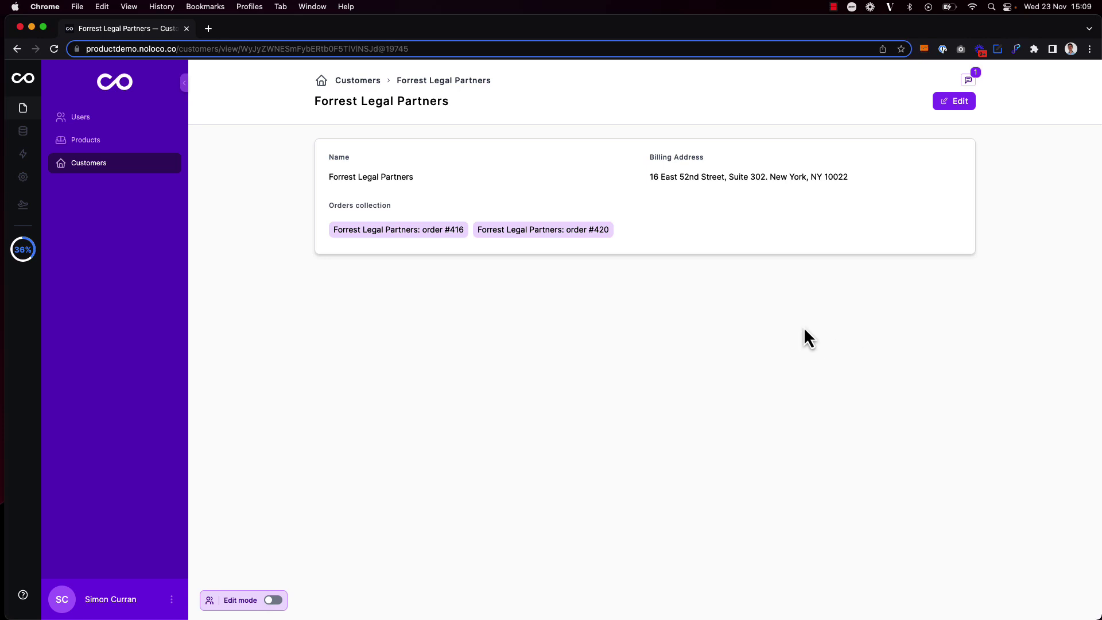
- Add an Orders collection list to the record page, filtered to this customer's orders collection
key(super+e)
click(708, 337)
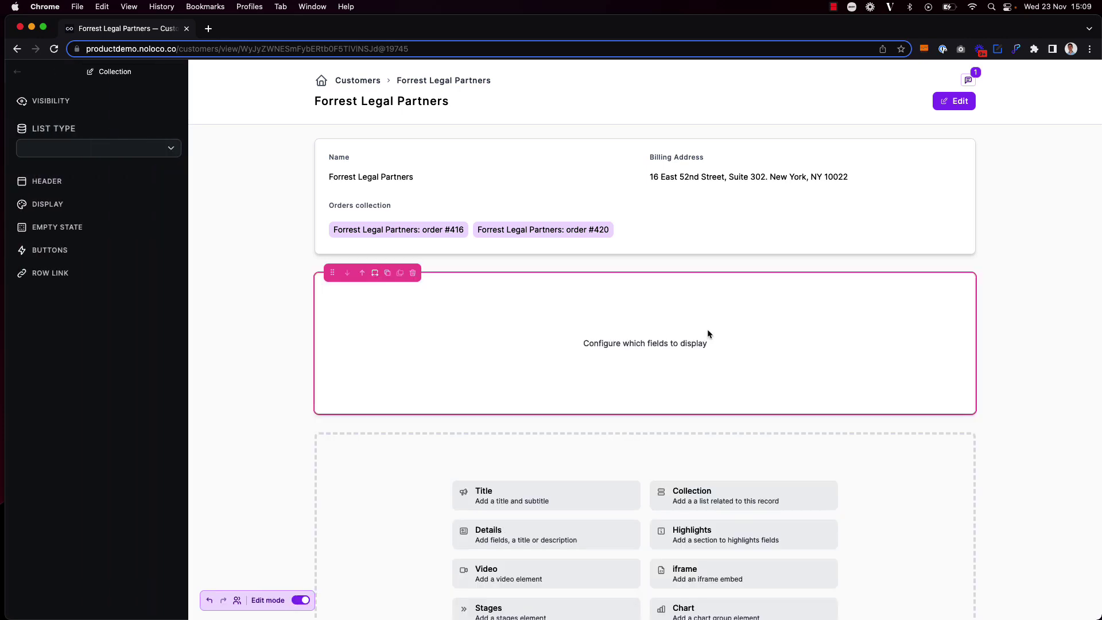
click(123, 149)
text(Order)
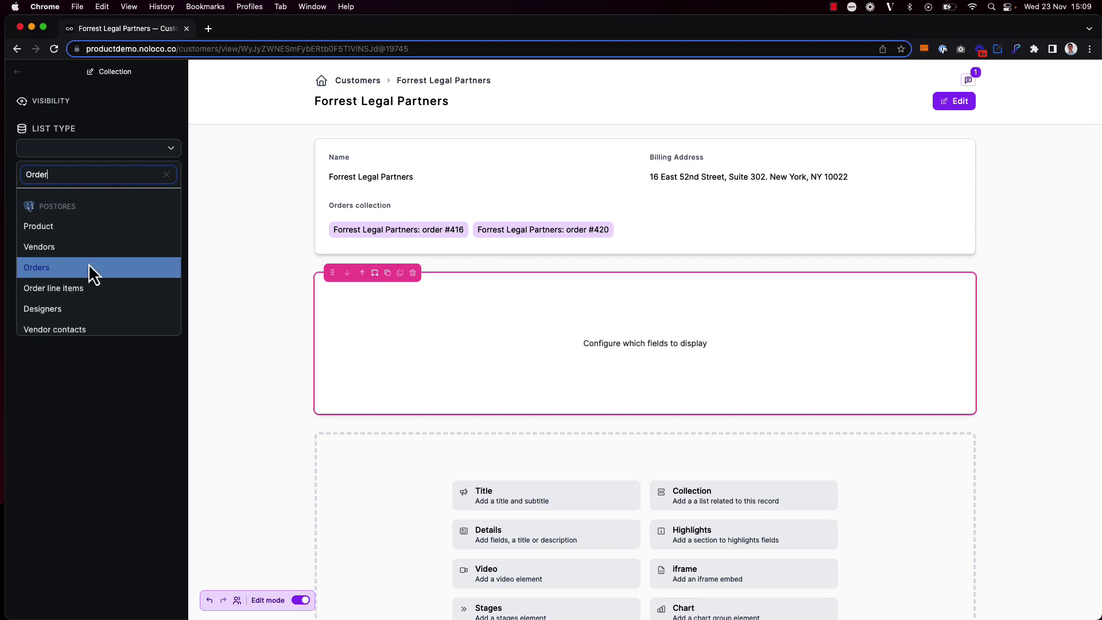
click(91, 268)
click(55, 184)
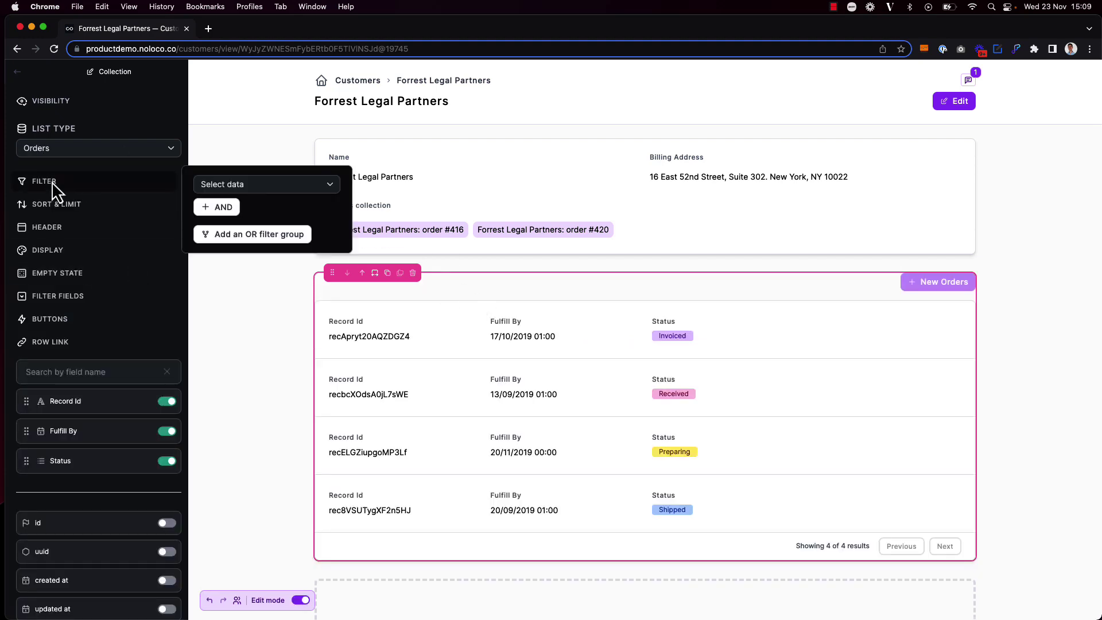
click(277, 187)
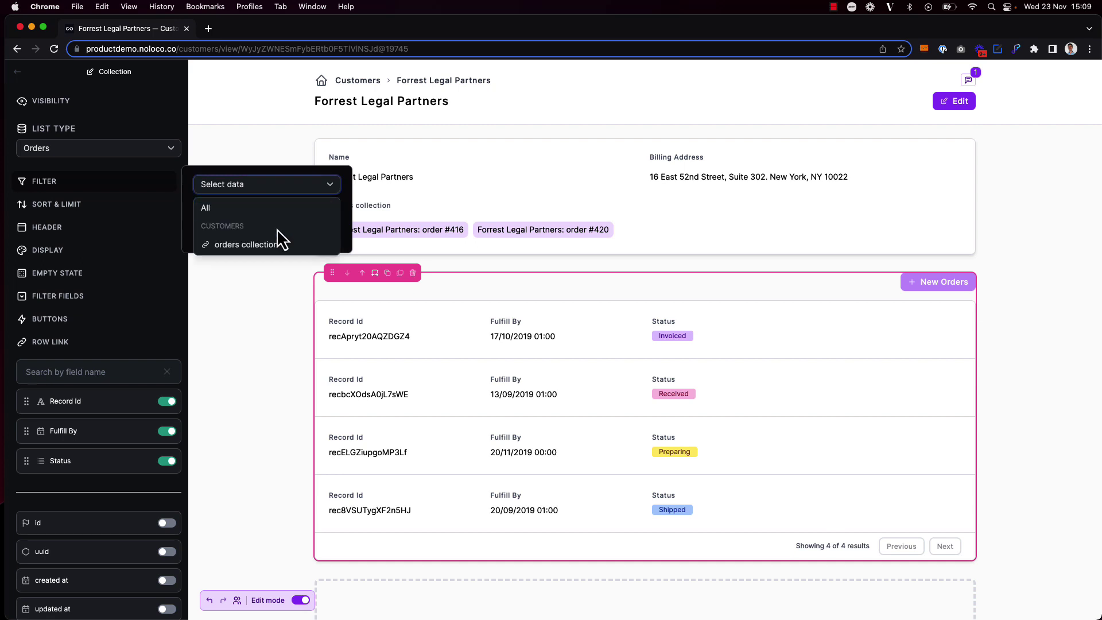
click(277, 245)
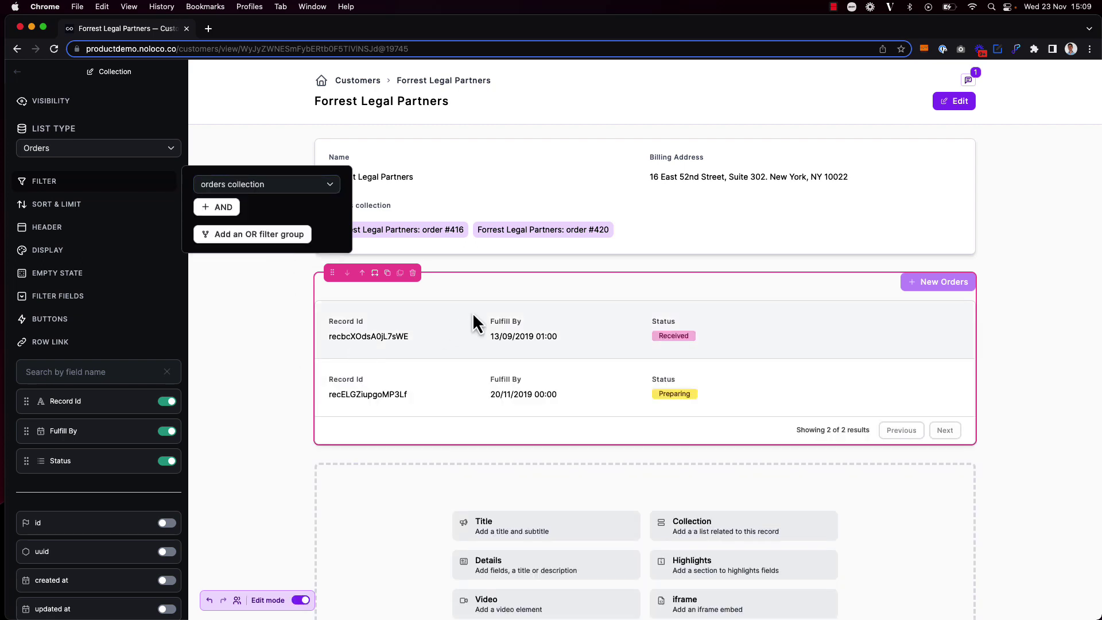
- Hide Record Id, show Name and Customer, and order the columns Name, Status, Customer, Fulfill By
scroll(132, 412, down, 2)
scroll(131, 412, down, 3)
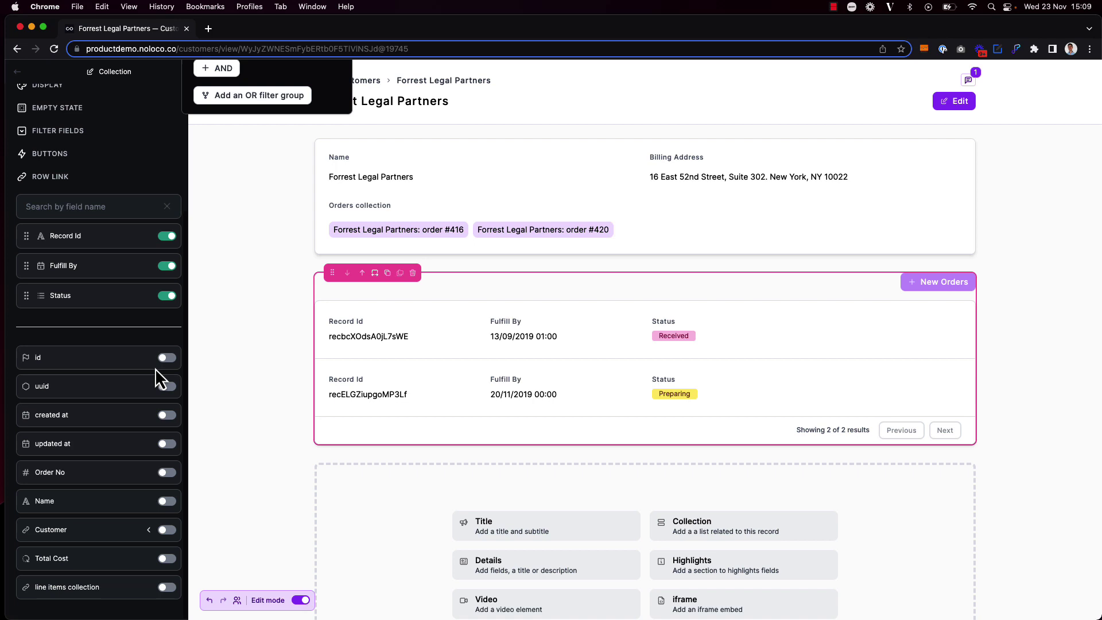
click(167, 235)
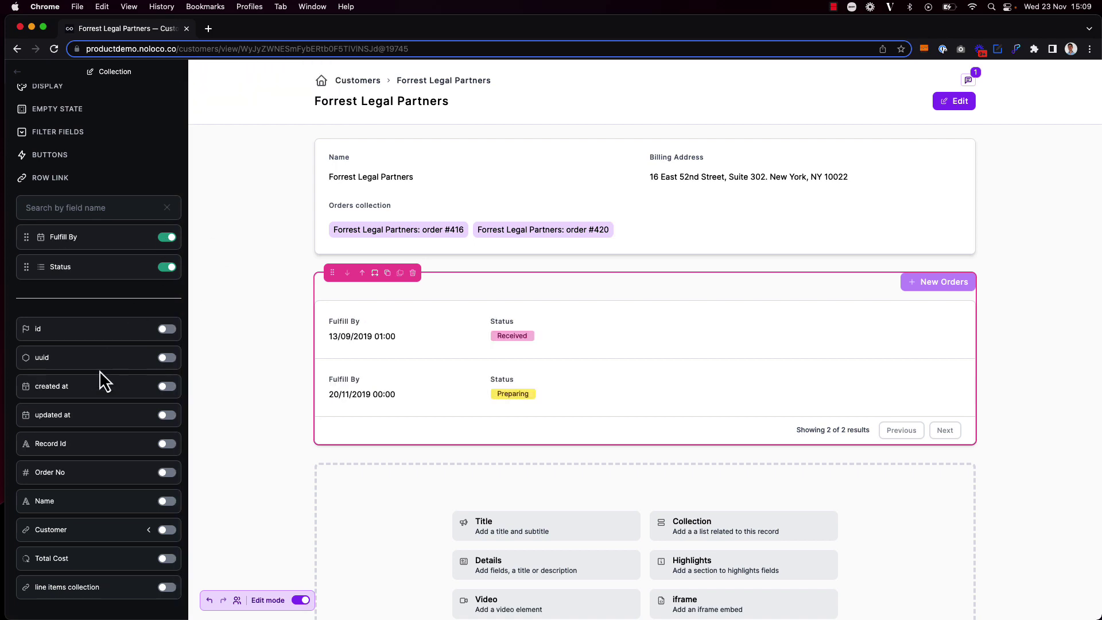
click(168, 501)
click(166, 531)
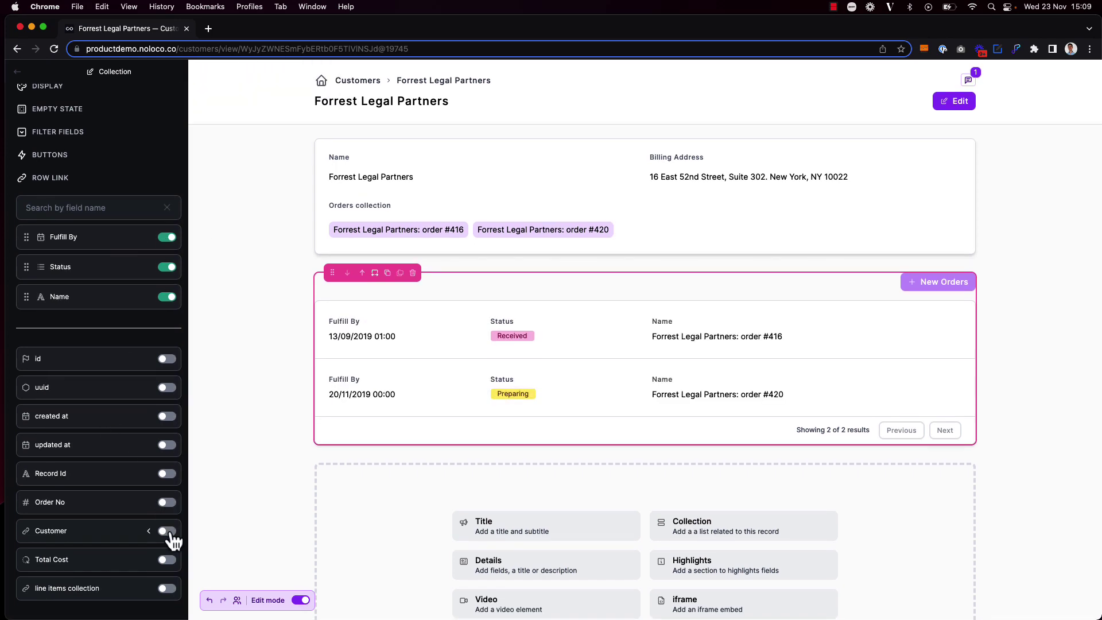
drag(87, 302, 73, 239)
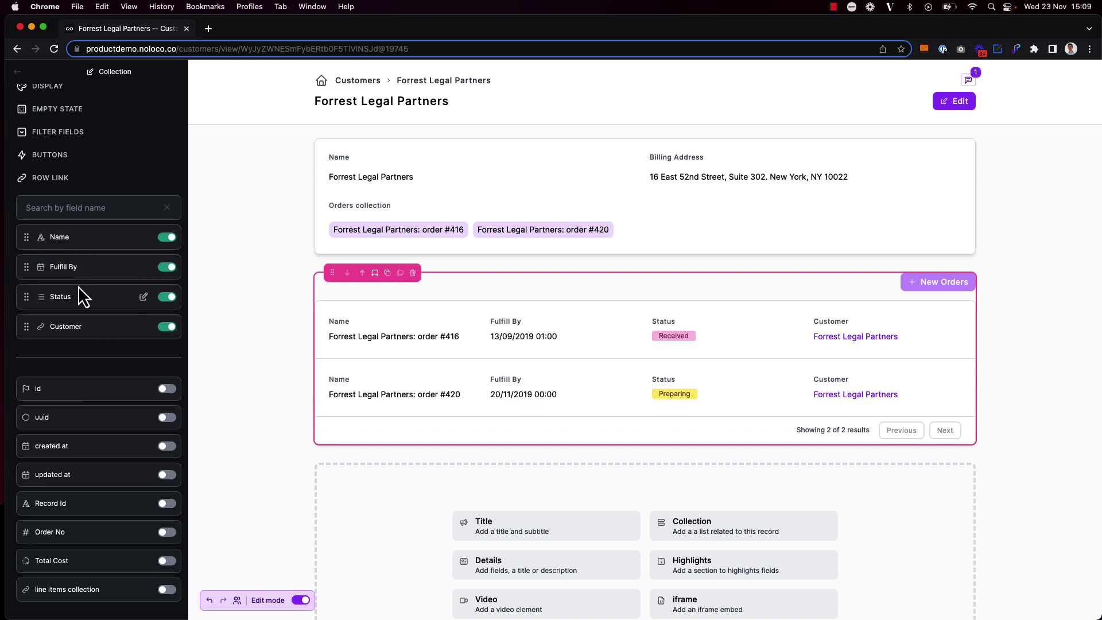
drag(80, 297, 77, 261)
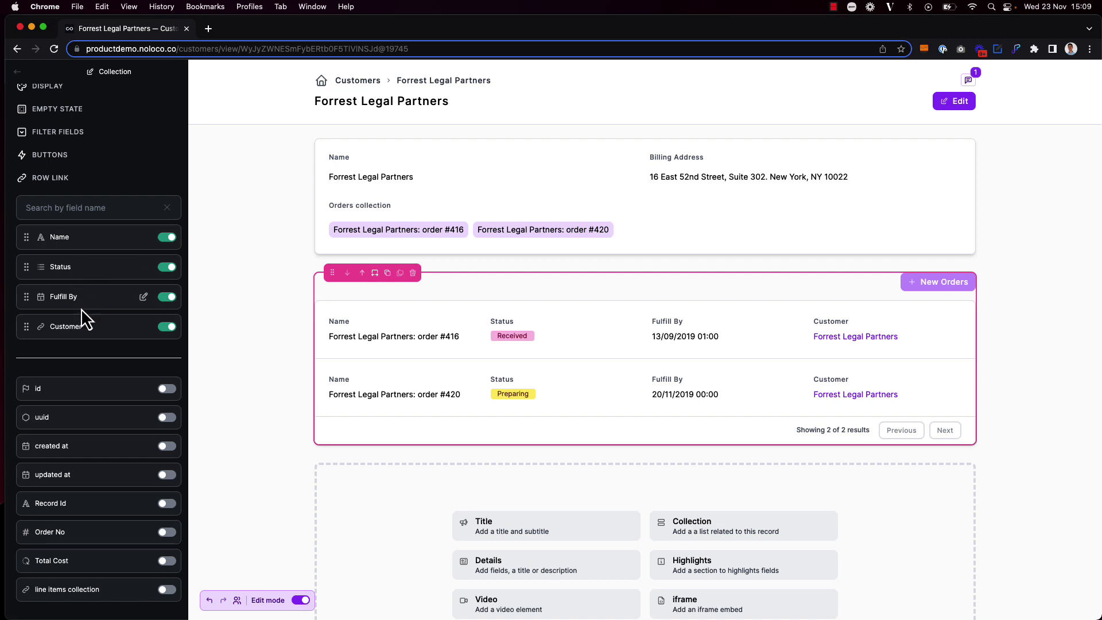
drag(81, 322, 83, 294)
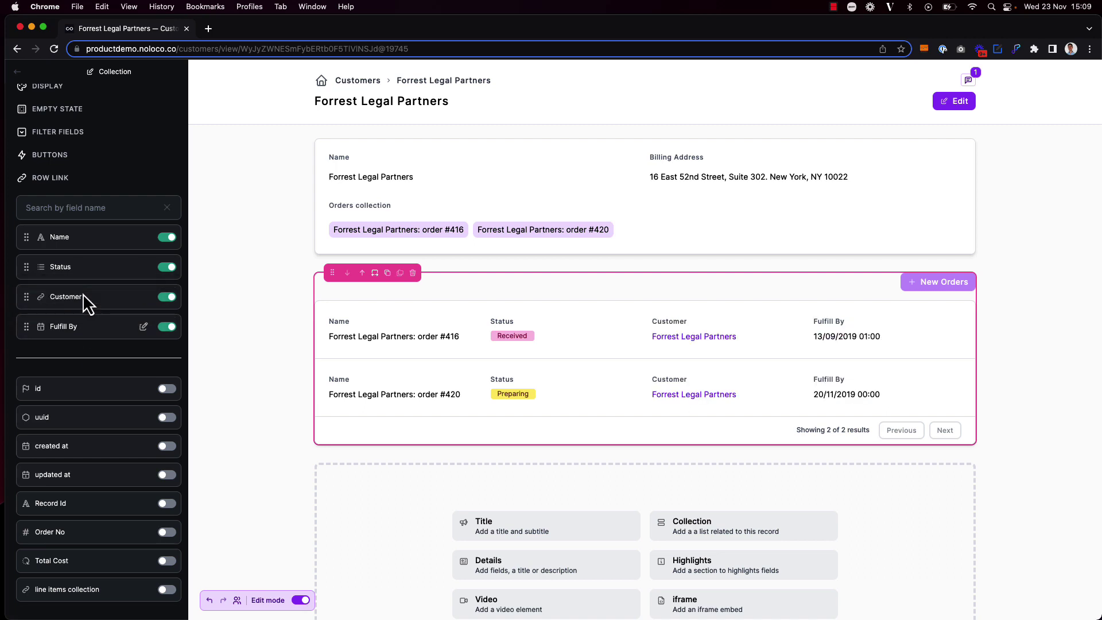
key(Escape)
key(super+e)
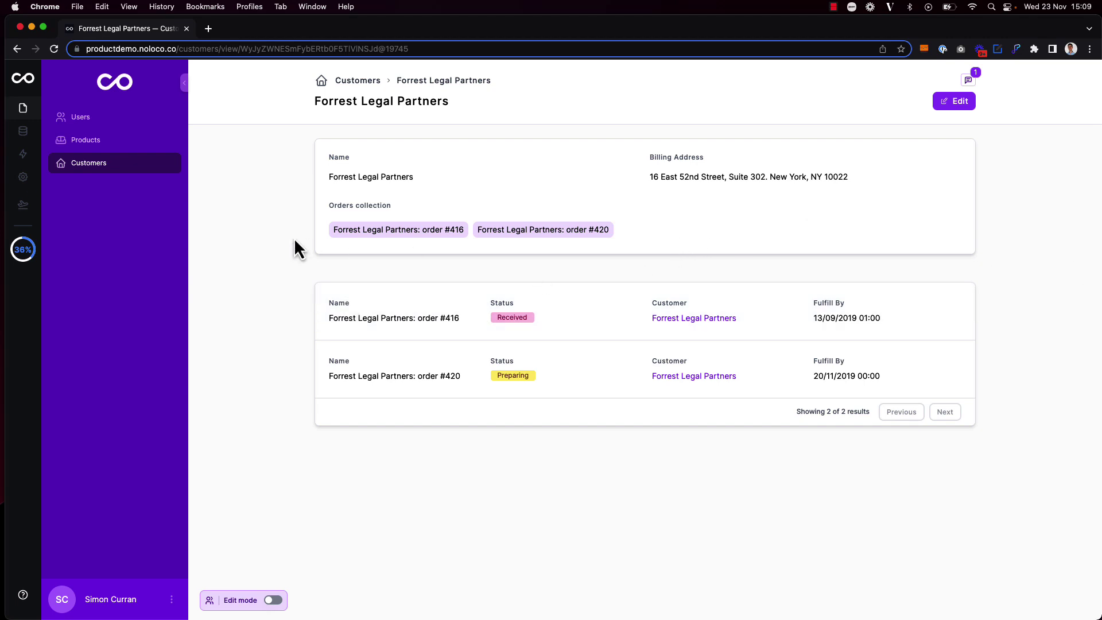
- Add an Orders page to the app navigation in edit mode
key(super+e)
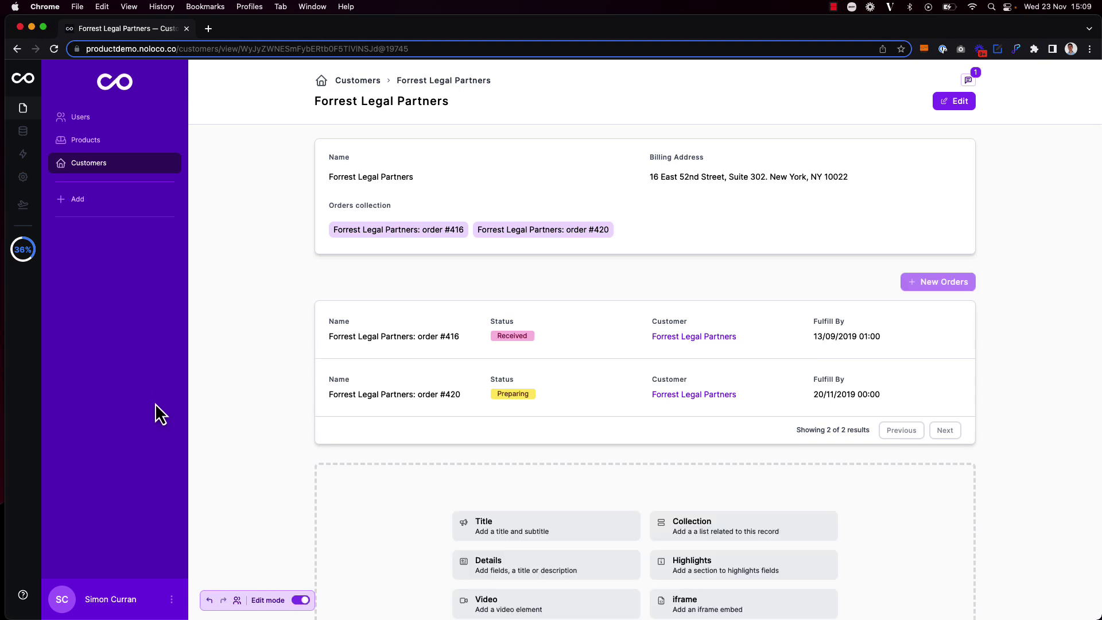
click(77, 206)
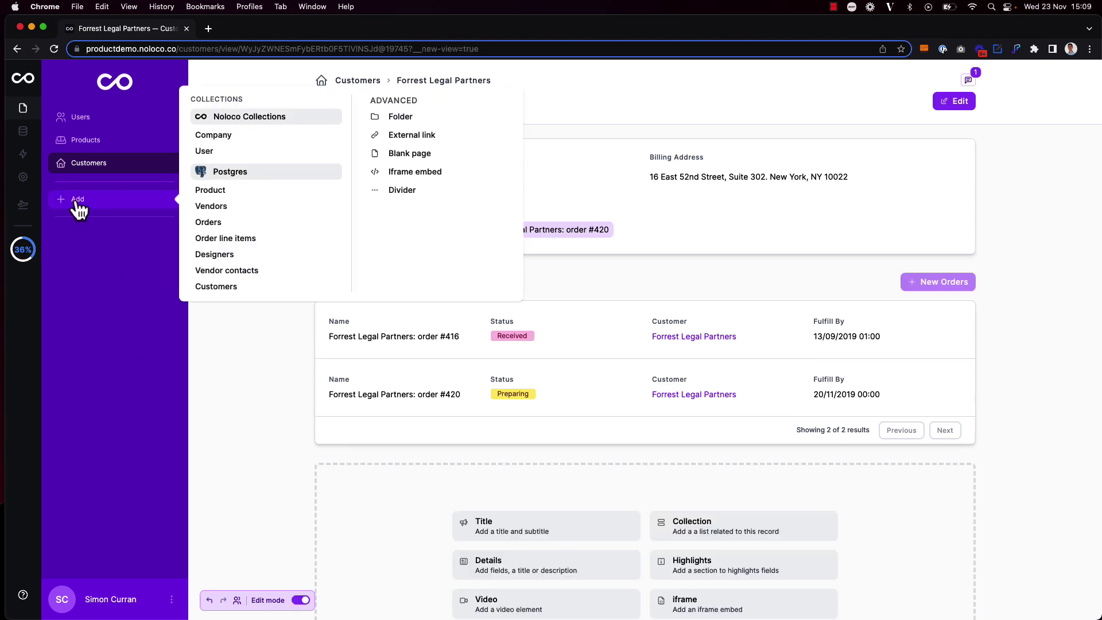
click(214, 223)
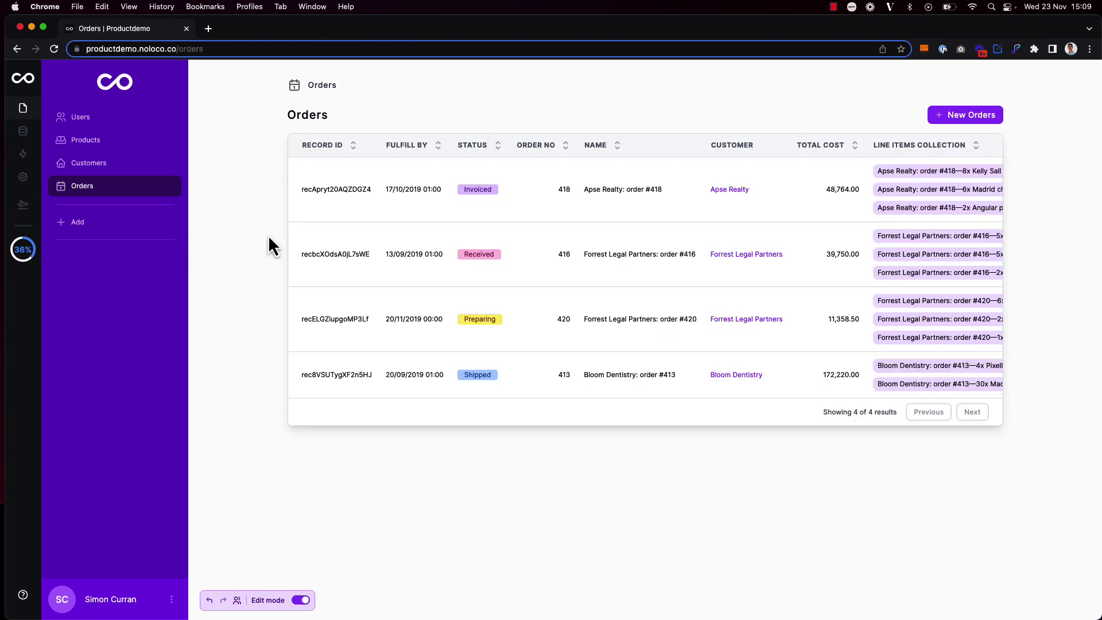
- Hide Record Id and reorder the Orders table to start with Order No, Name, Status
click(459, 108)
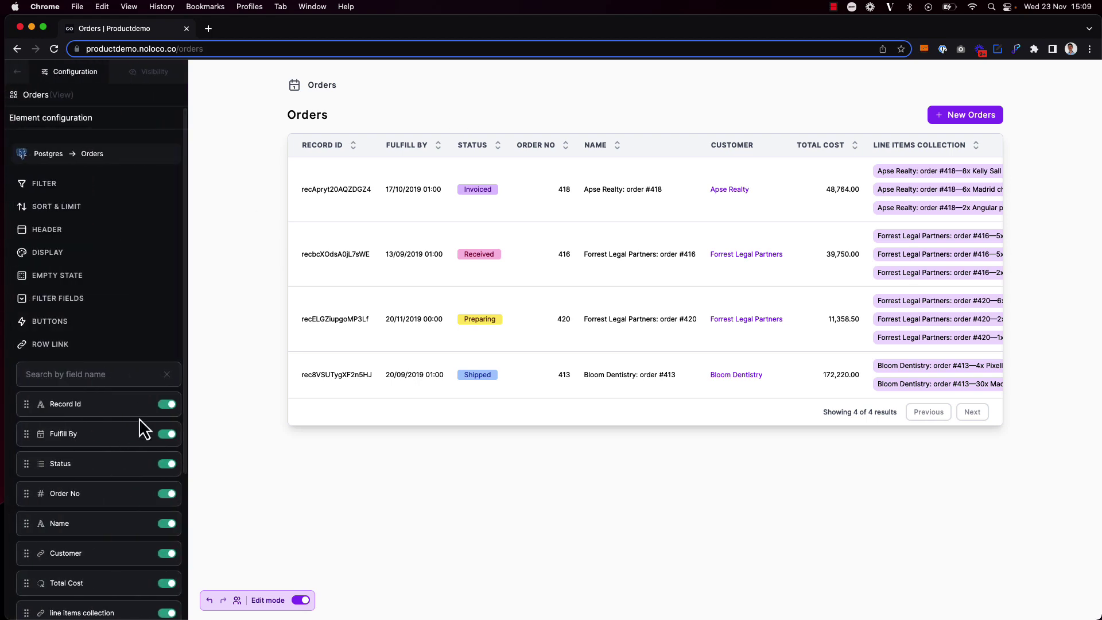
click(169, 405)
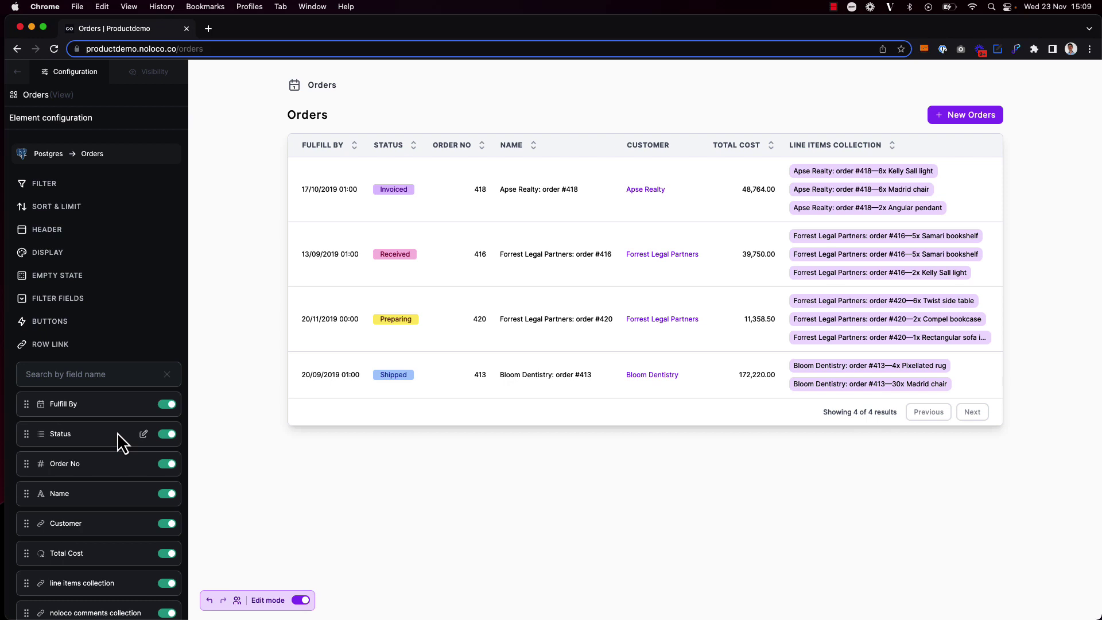
drag(85, 465, 74, 404)
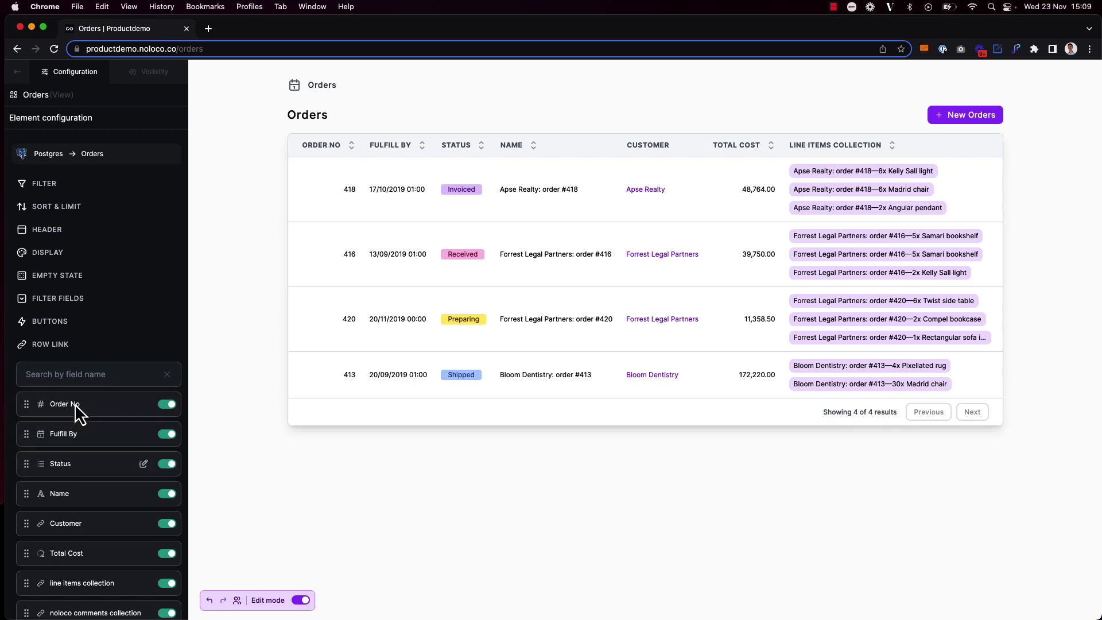
drag(79, 496, 74, 431)
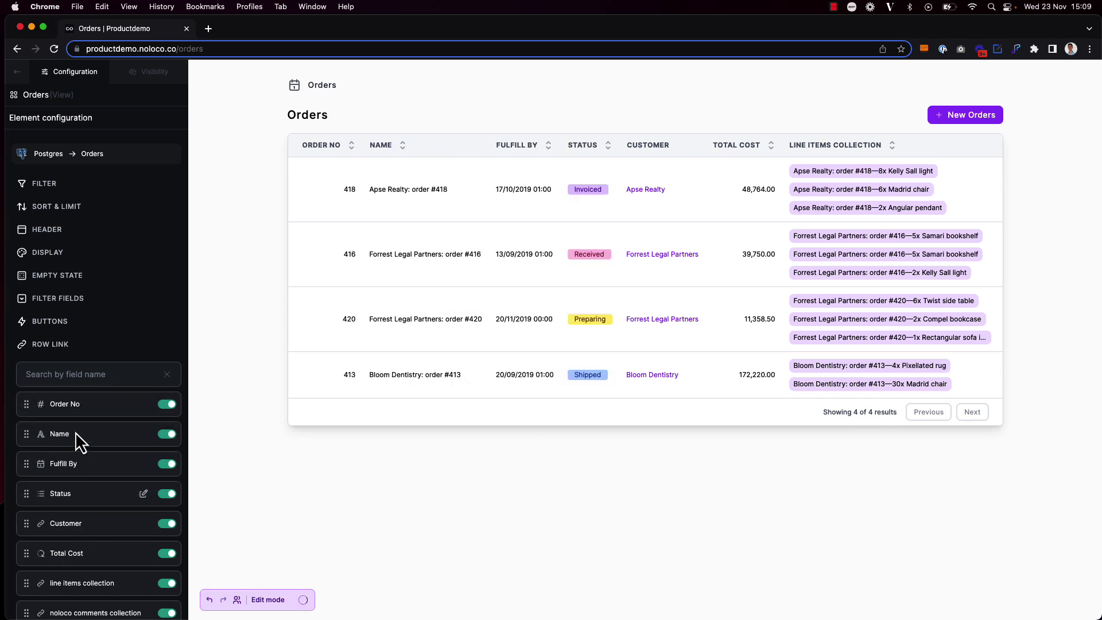
drag(82, 482, 84, 459)
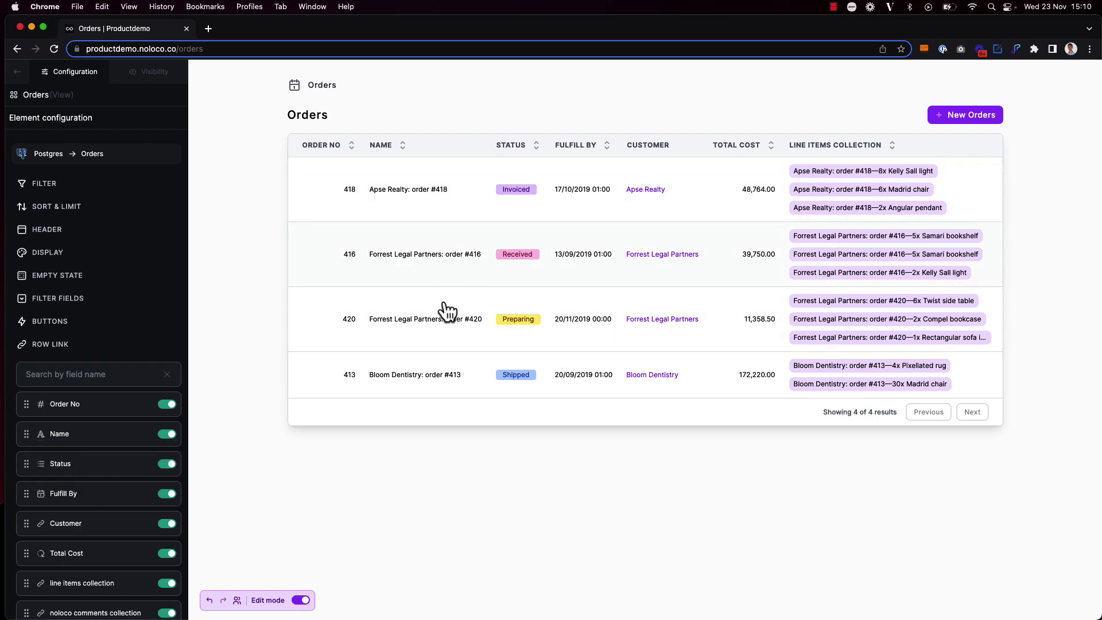
- Switch the Orders table to a full-width layout and hide the noloco comments collection column
click(46, 262)
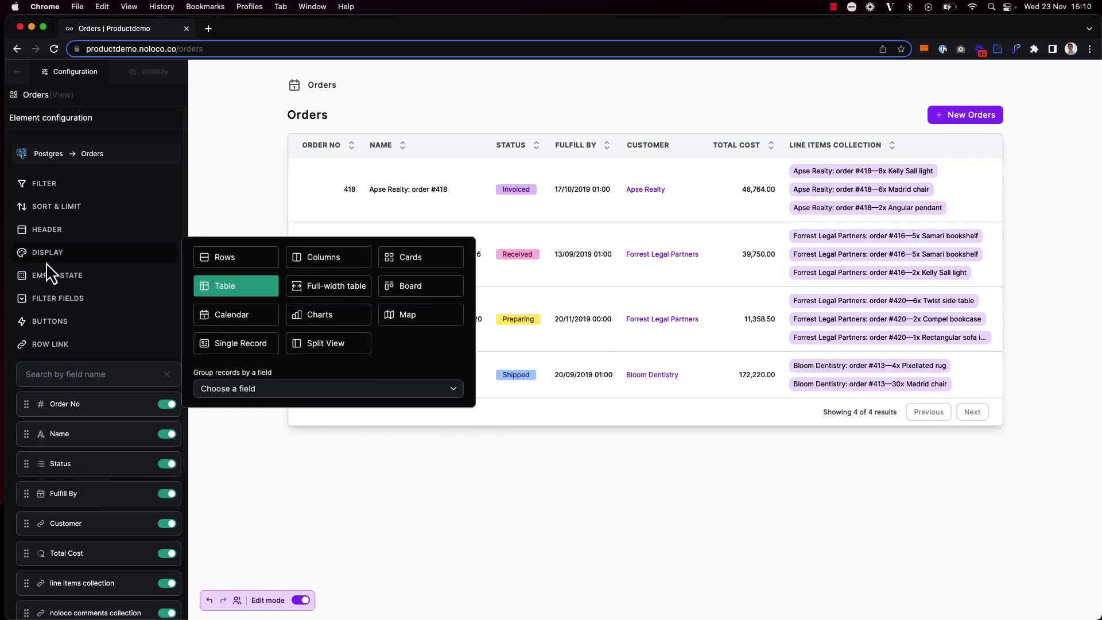
click(317, 291)
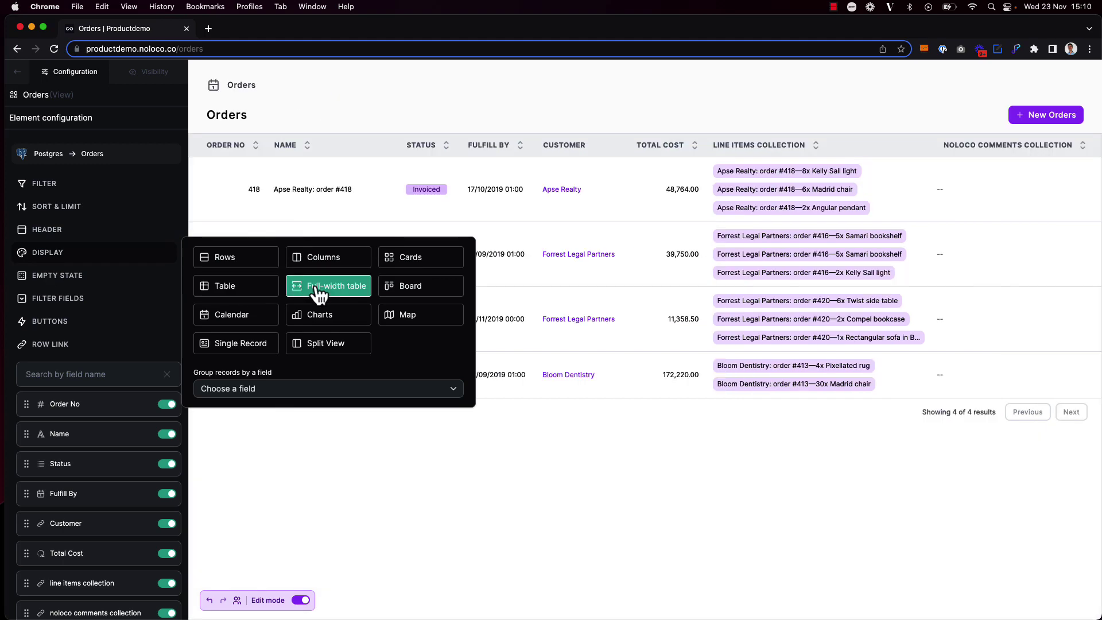
scroll(160, 488, down, 3)
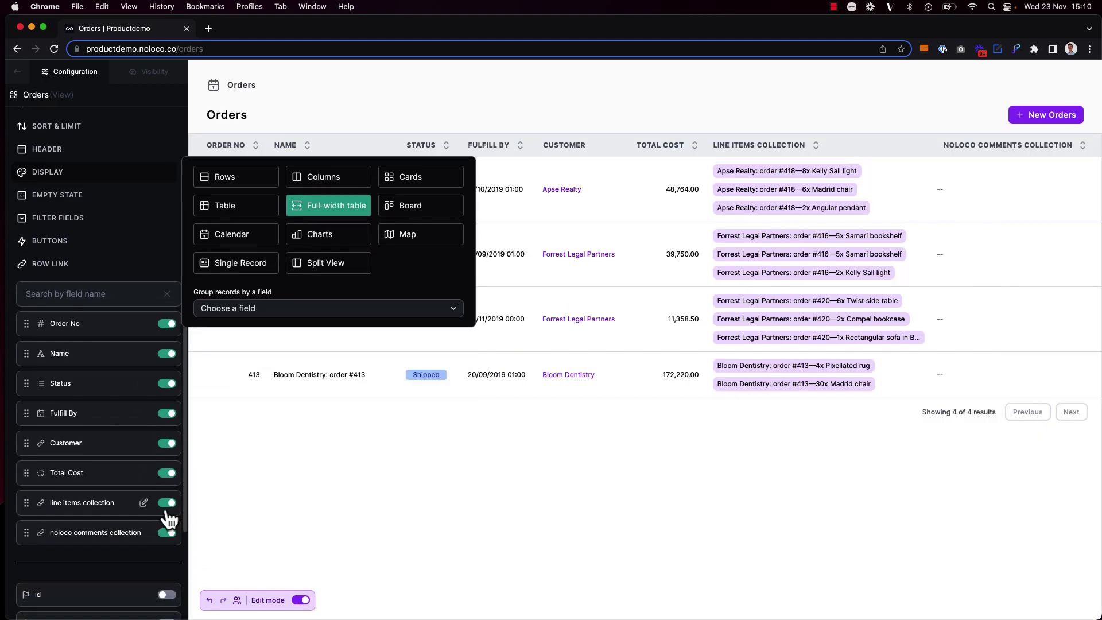
click(167, 532)
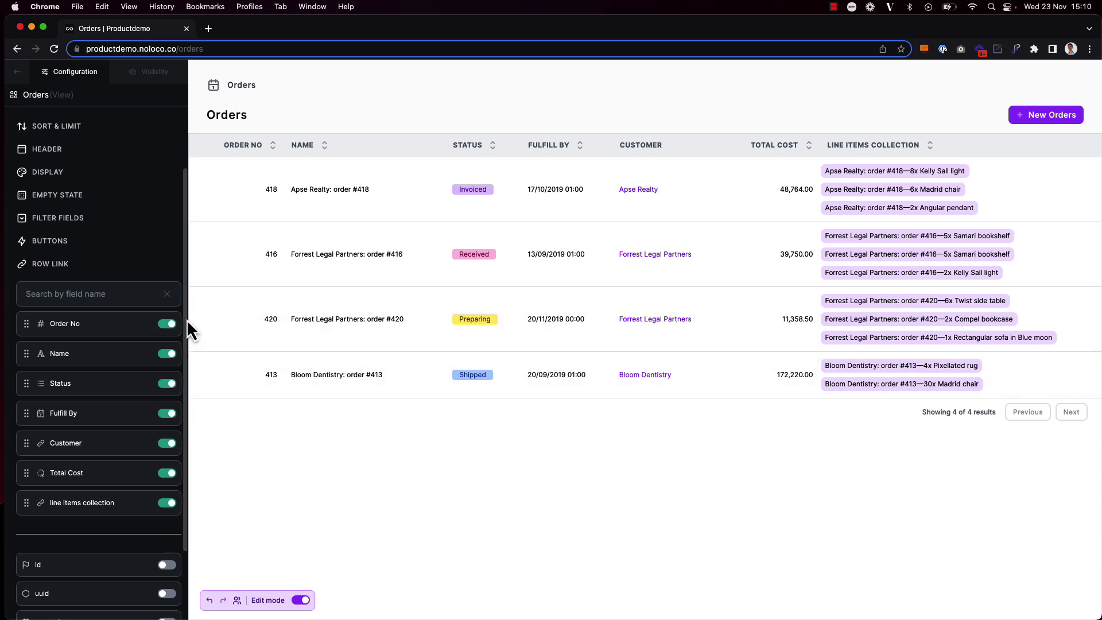
- Make orders filterable by Order No and leave edit mode
click(45, 221)
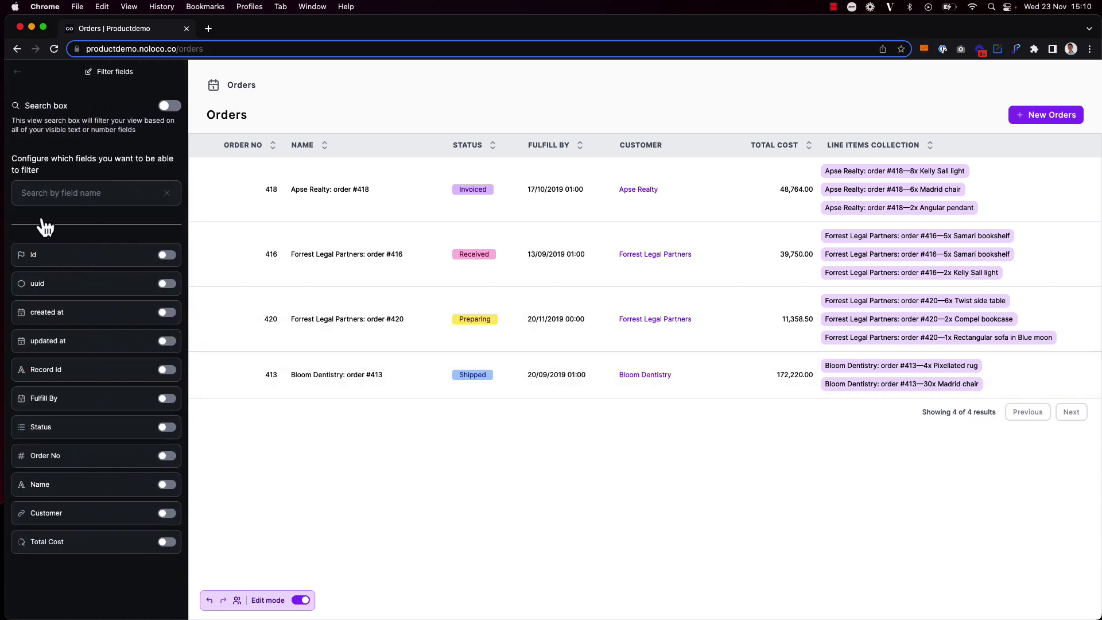
click(166, 457)
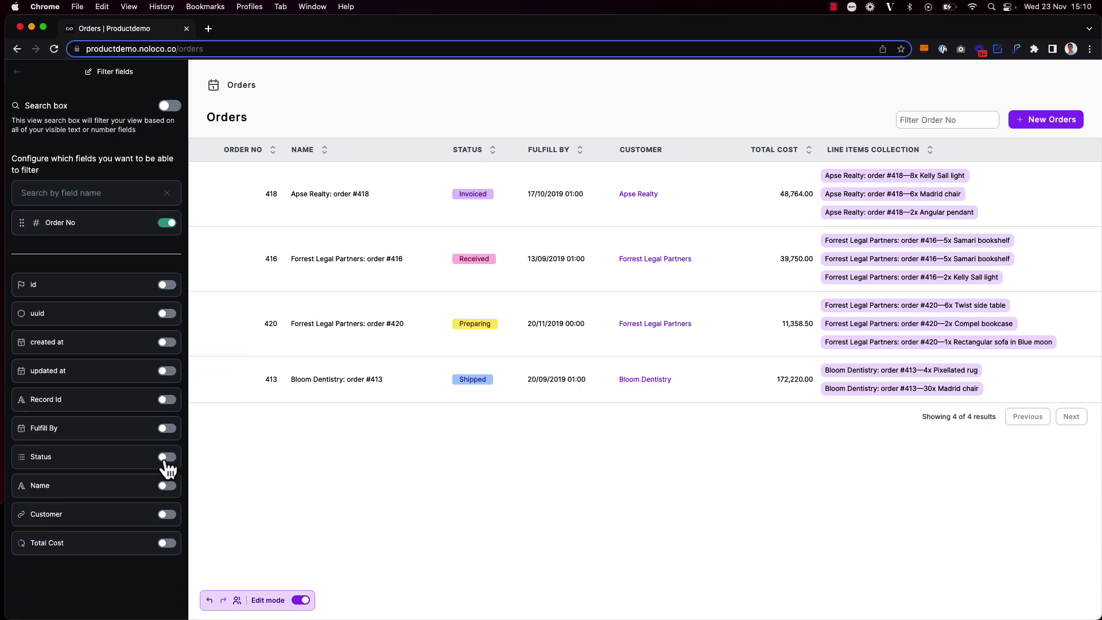
key(super+e)
- Filter the Orders list to 416 and open order #416's detail page
click(906, 120)
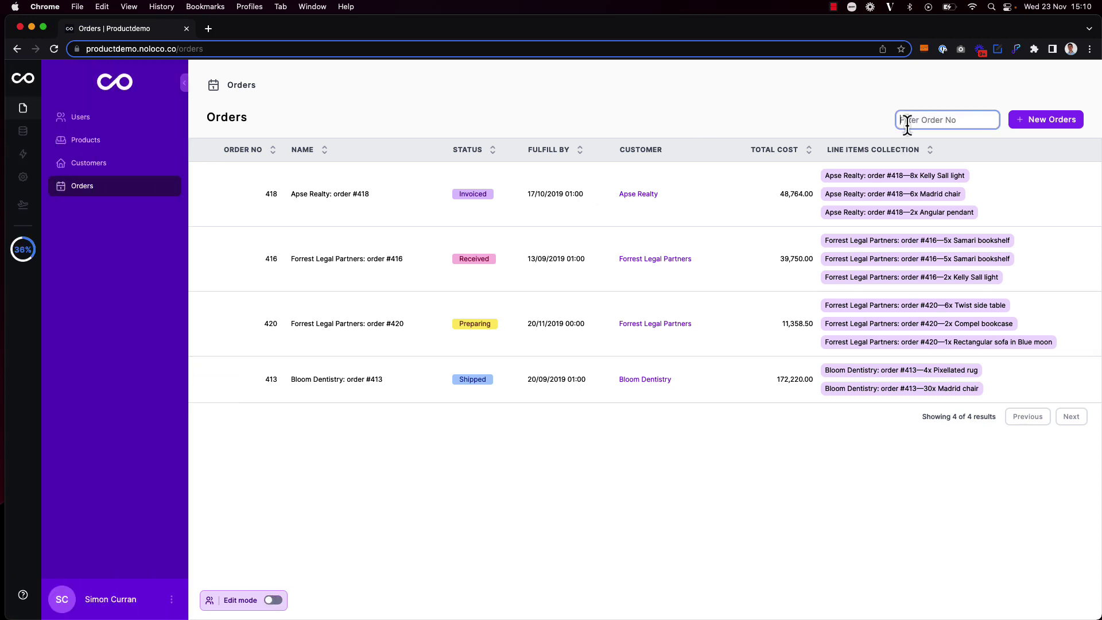
text(416)
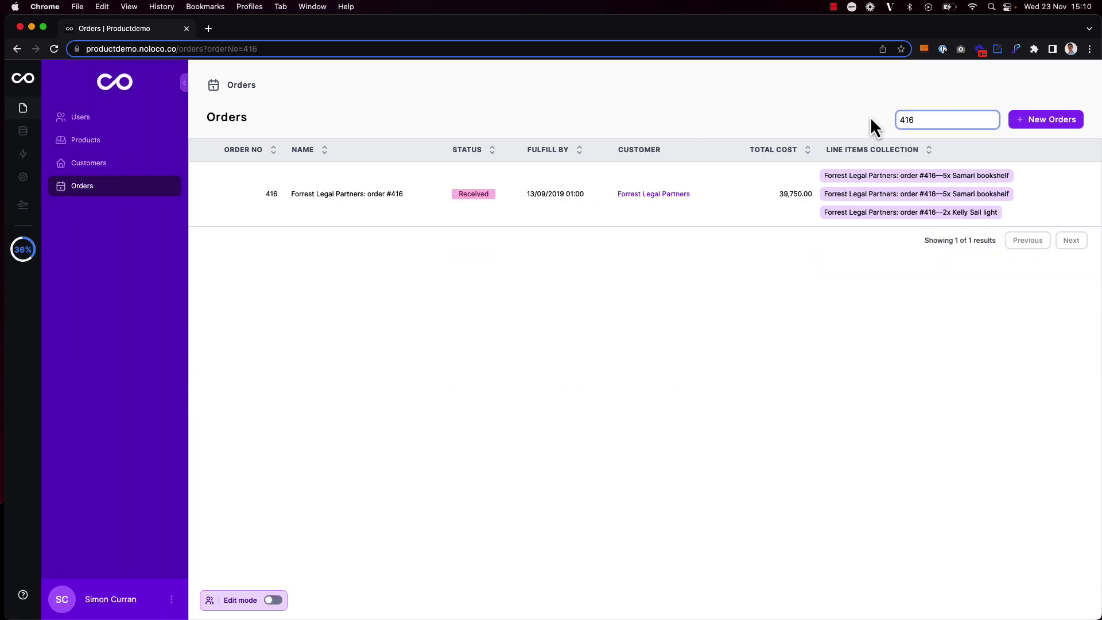
click(767, 105)
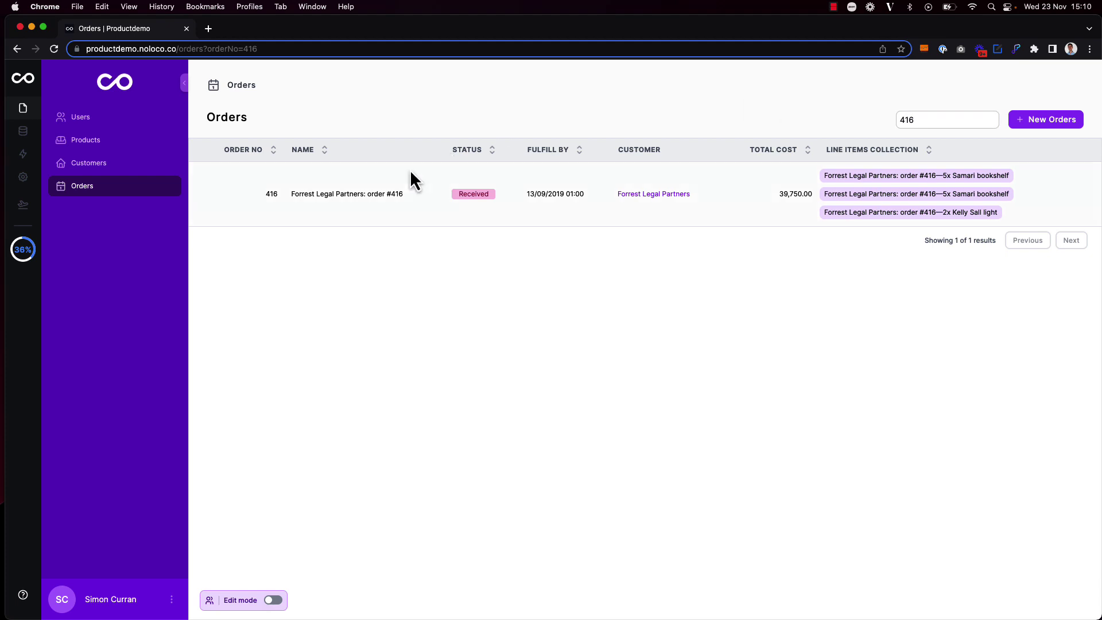
click(397, 202)
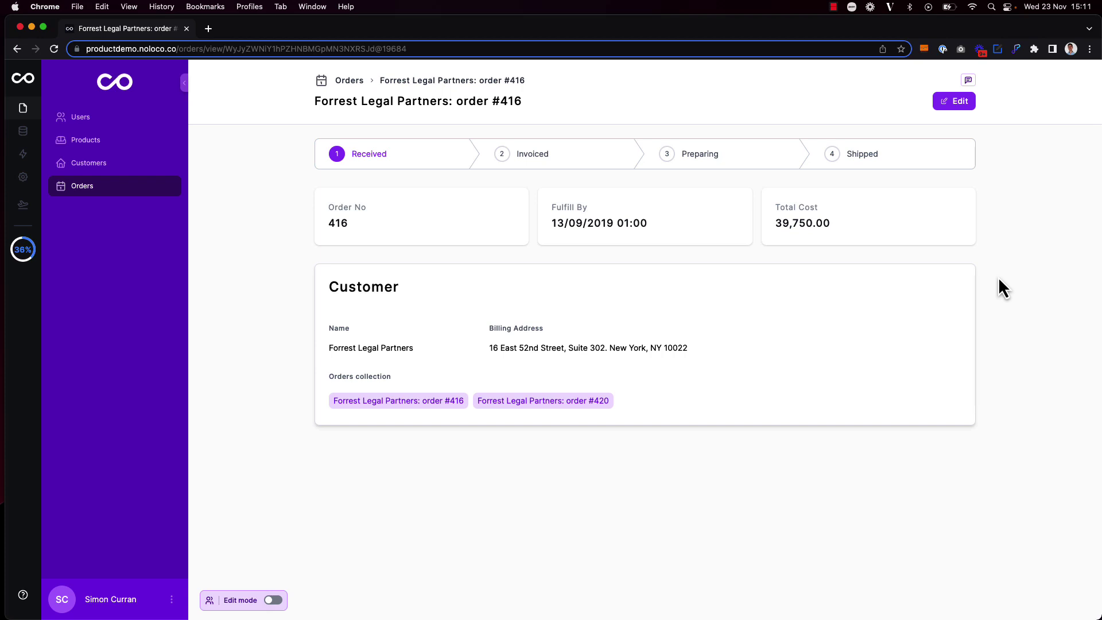
- In edit mode, add a Collection block to order #416's page listing Order line items
key(super+e)
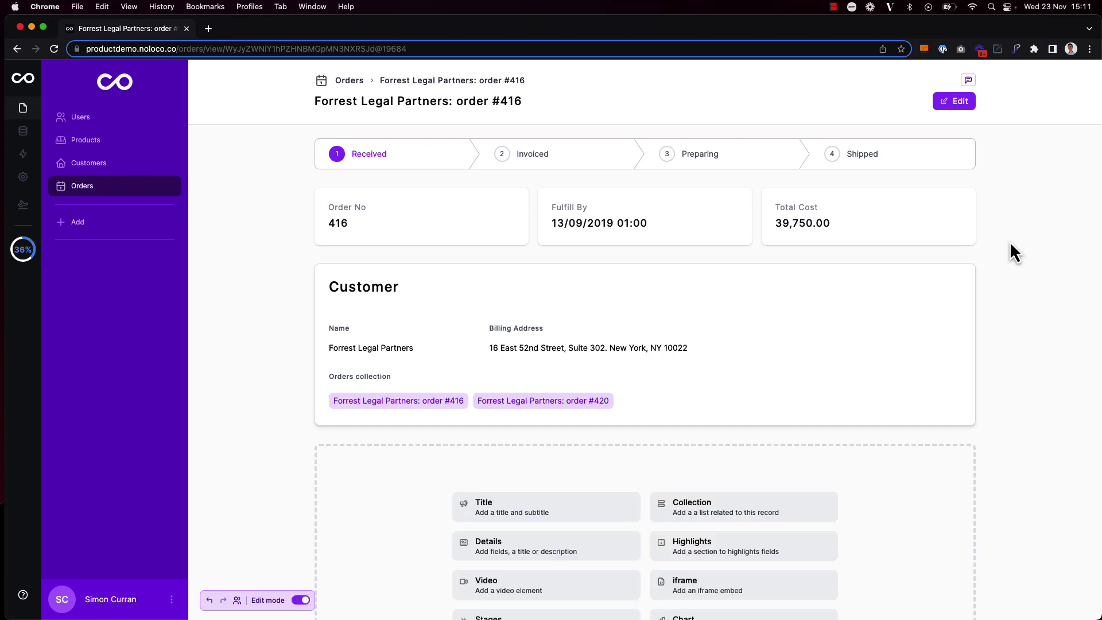
scroll(832, 407, down, 3)
click(760, 388)
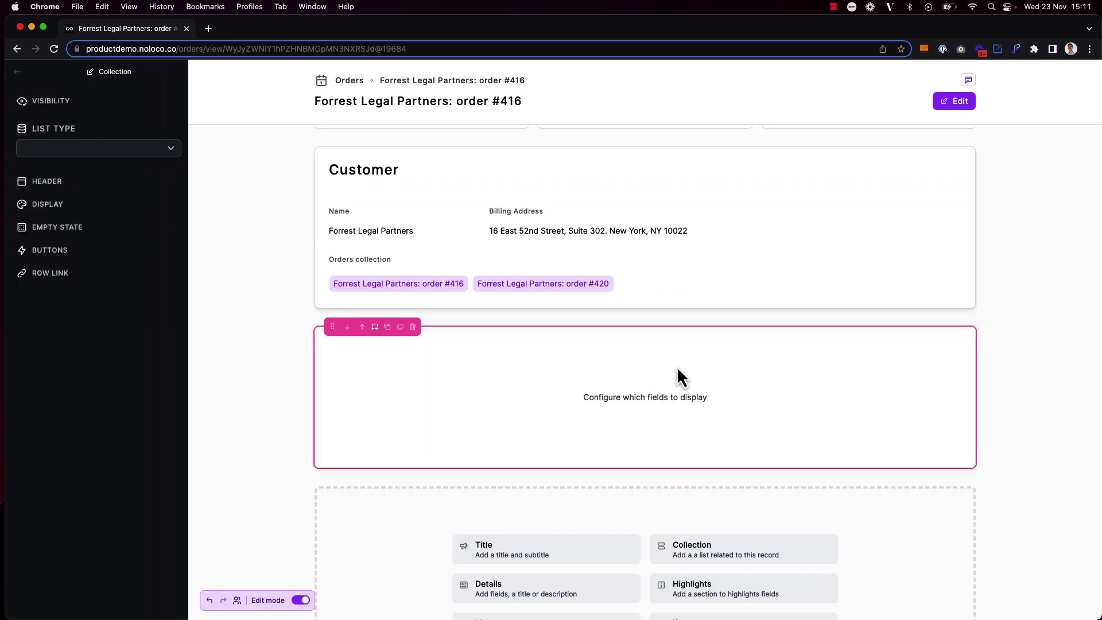
click(145, 151)
text(Lin)
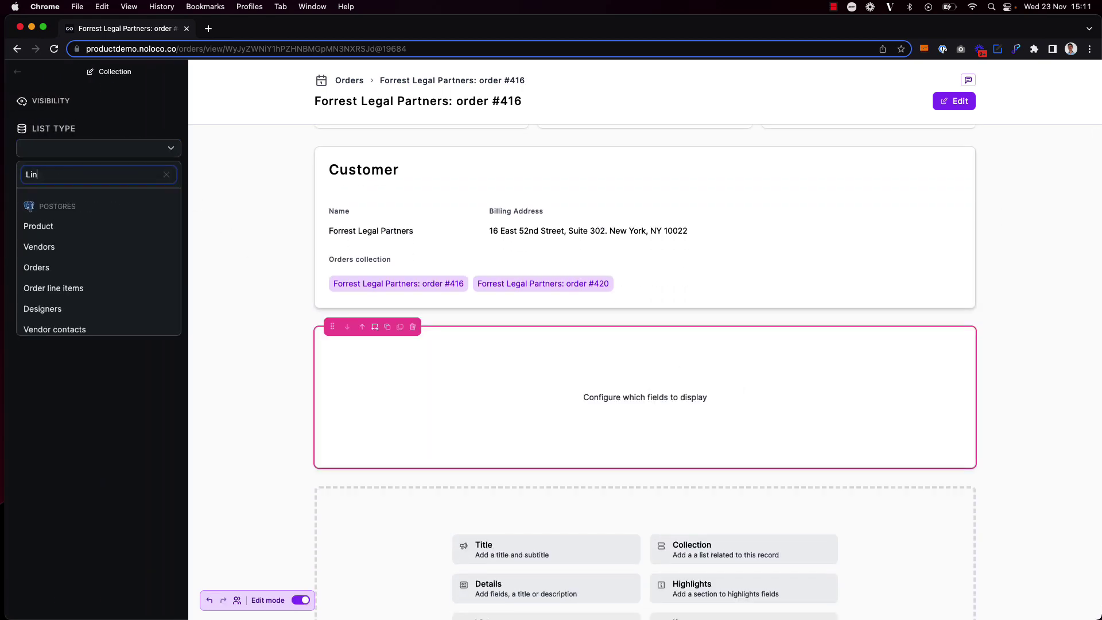
click(56, 281)
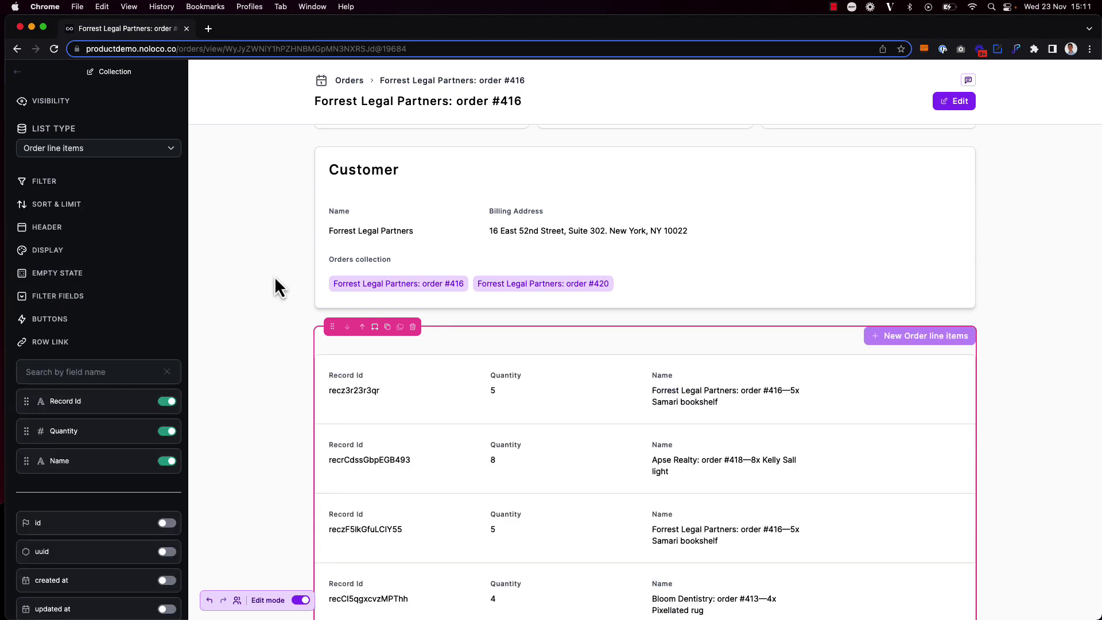
- Filter the block to this order's line items collection and hide the Record Id field
click(52, 183)
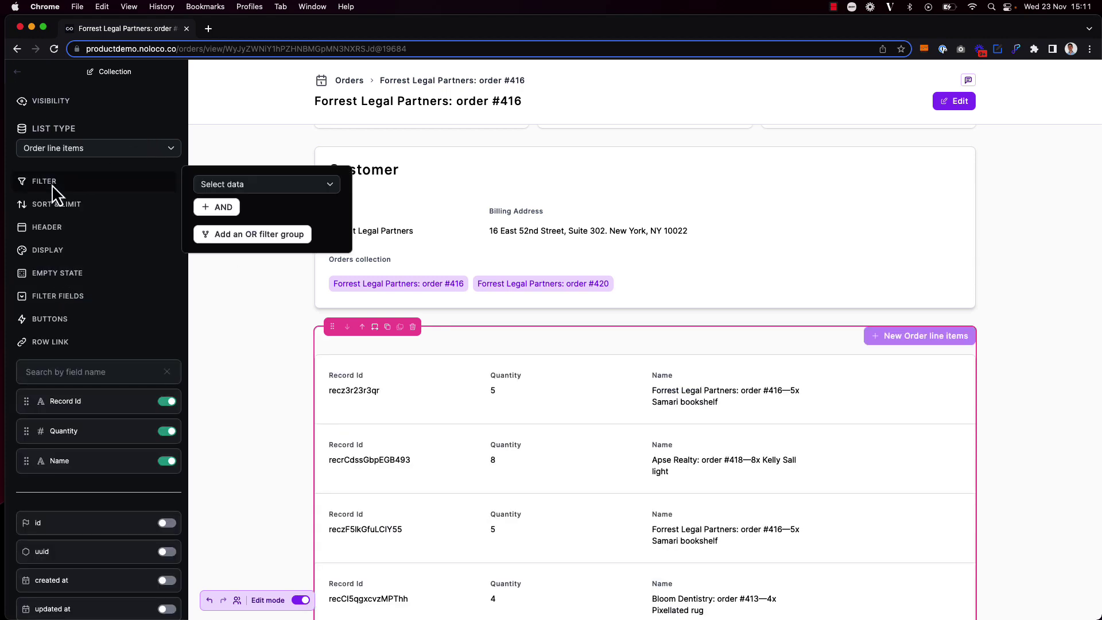
click(284, 185)
click(266, 245)
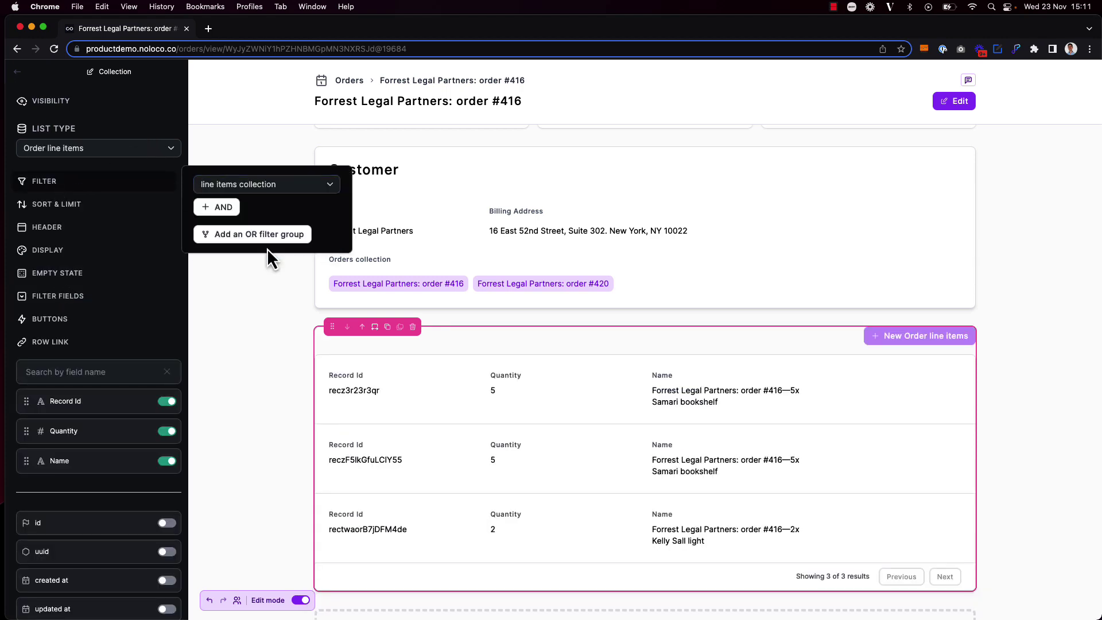
click(278, 391)
scroll(137, 450, down, 5)
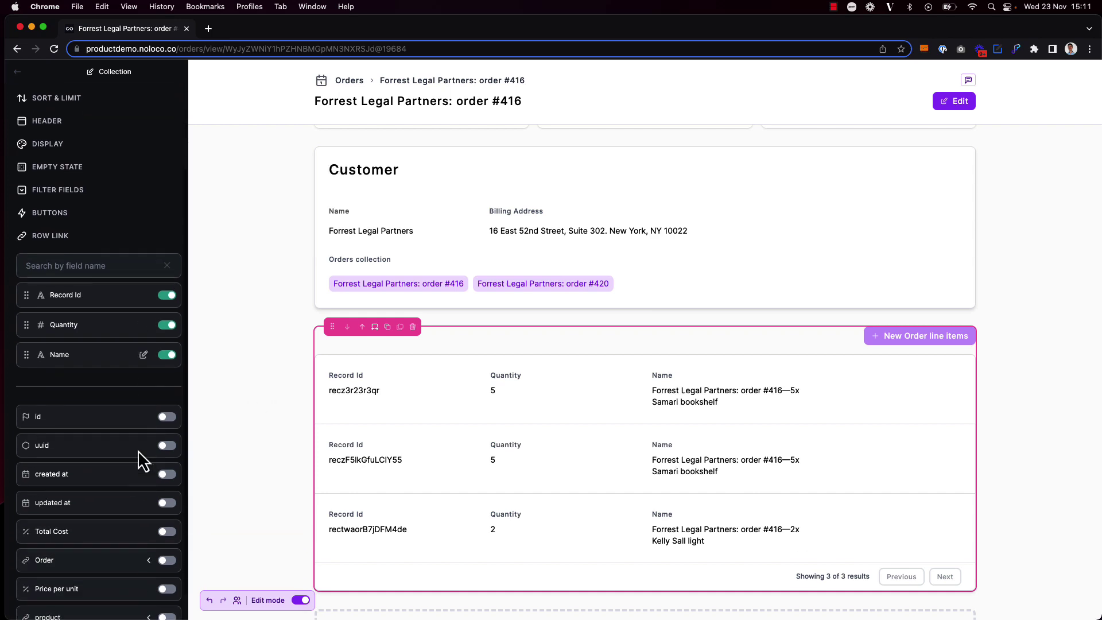
click(167, 265)
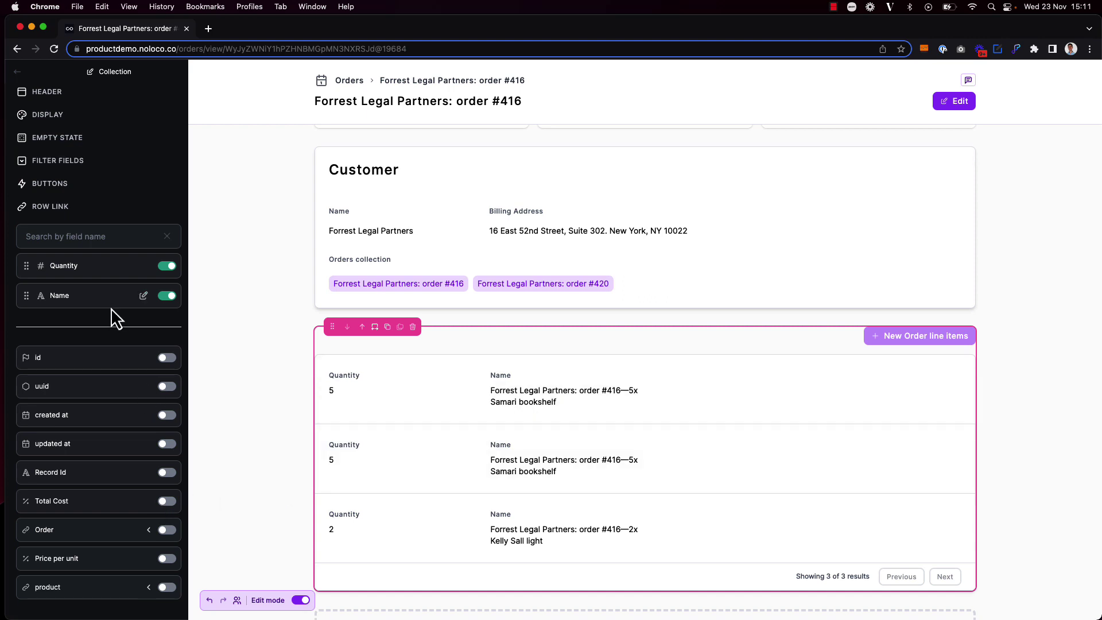
- Show Price per unit and Total Cost, ordering columns Name, Price per unit, Quantity, Total Cost
drag(112, 304, 100, 271)
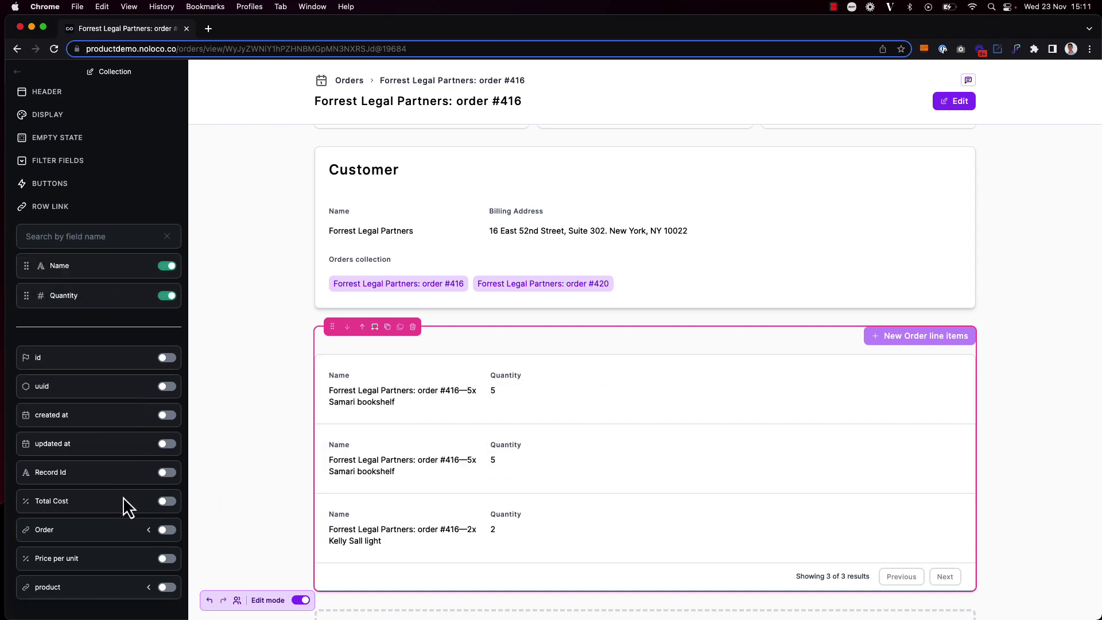
click(167, 558)
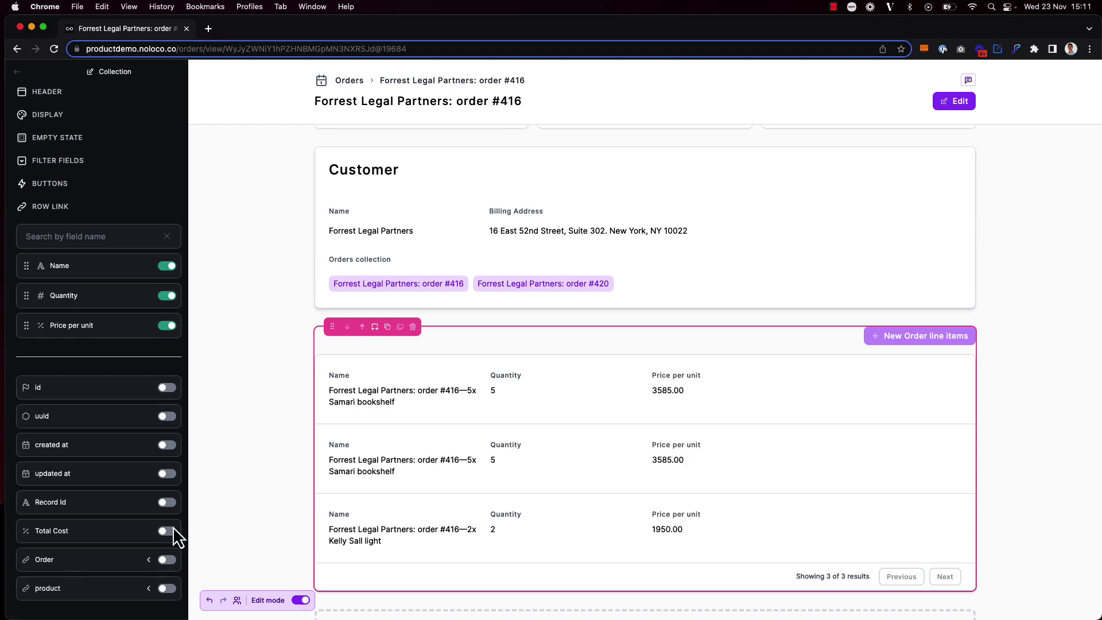
click(170, 531)
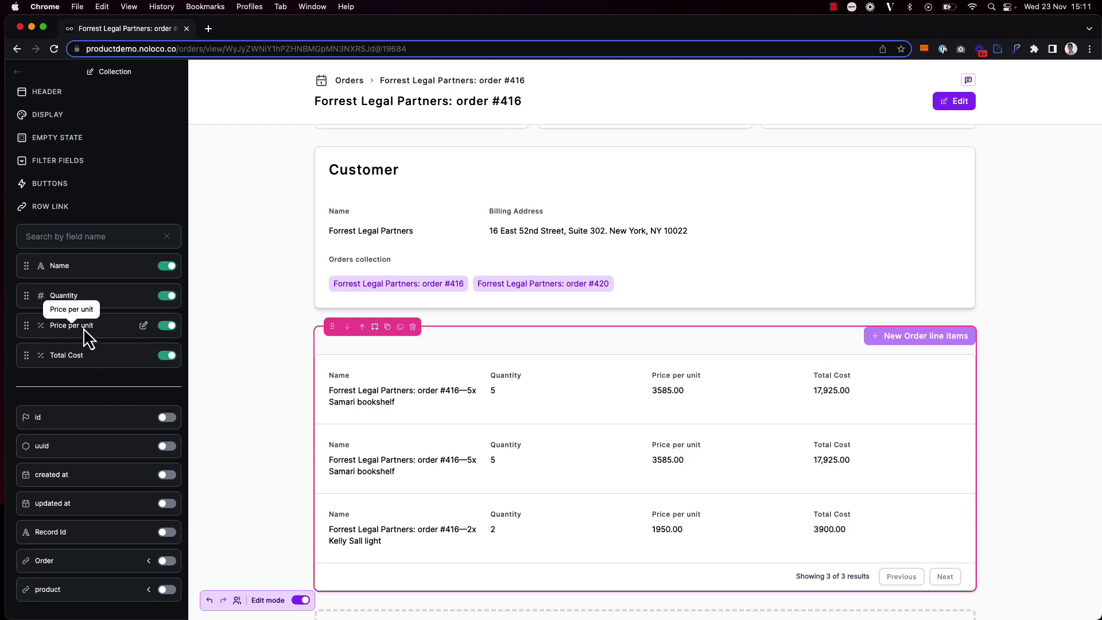
drag(83, 328, 78, 296)
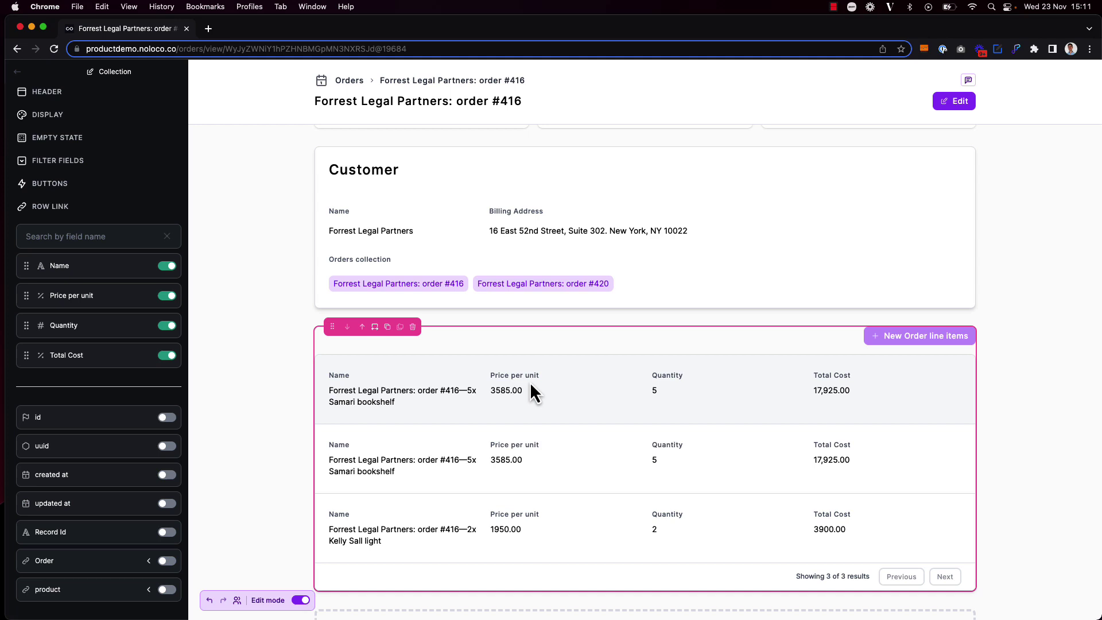
scroll(73, 125, up, 2)
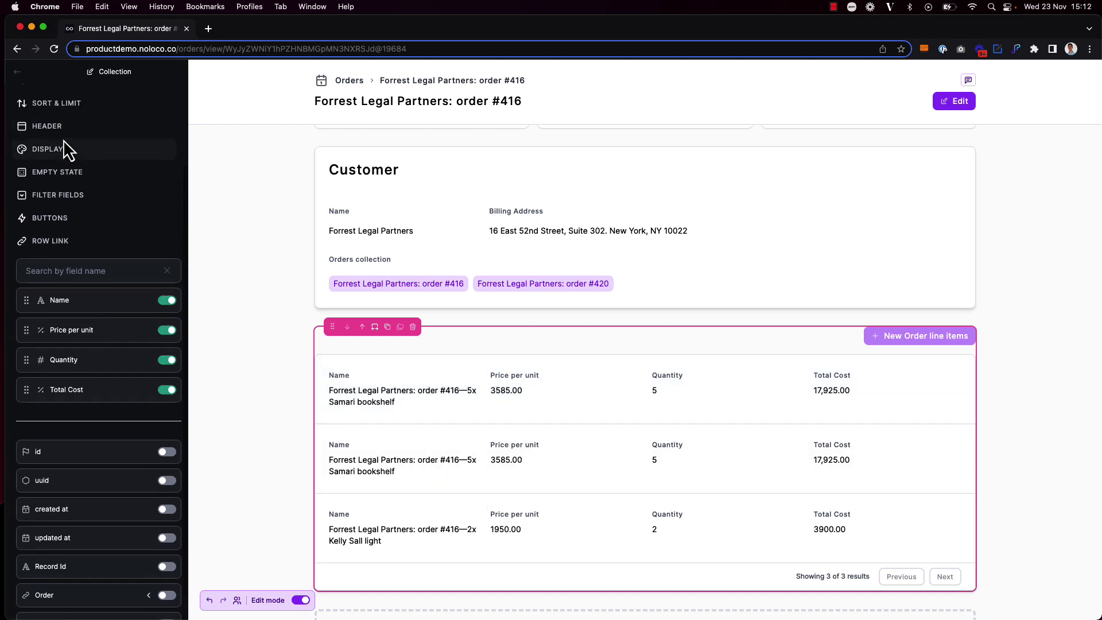
- Switch the line items display to Table and preview the page with editing off
click(64, 146)
click(245, 188)
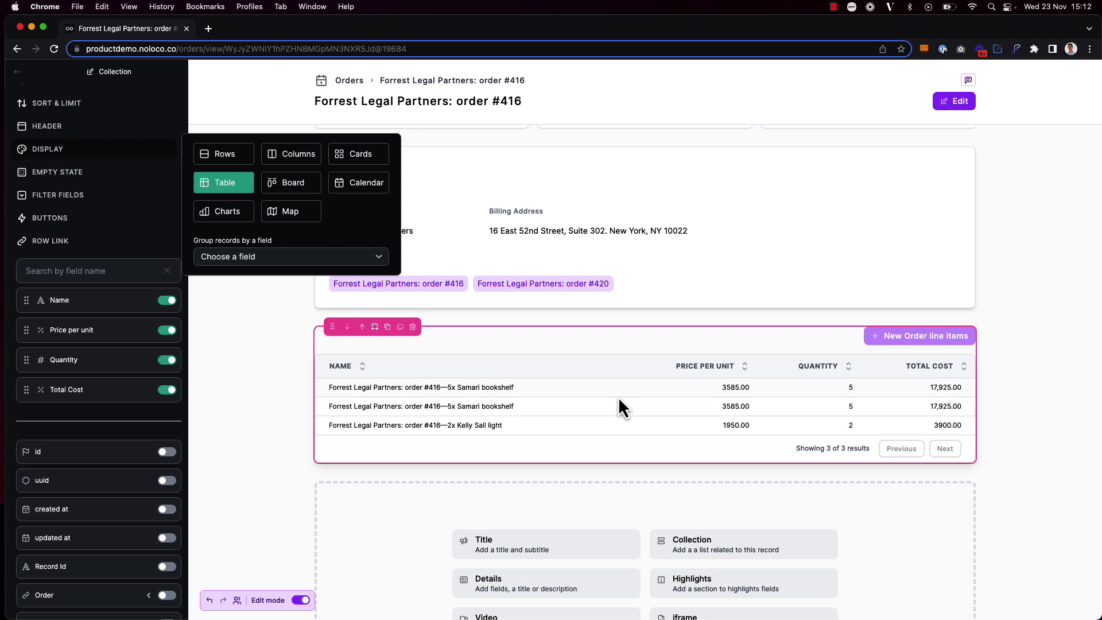
key(Escape)
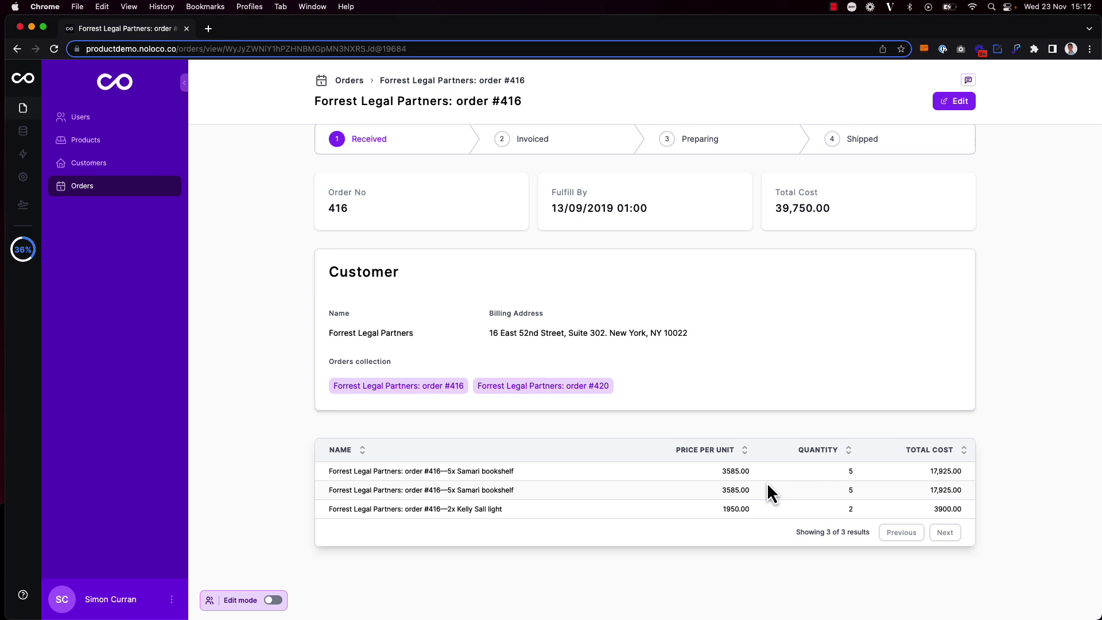
- Review the line items table on the record page, then re-enable edit mode
scroll(746, 447, up, 1)
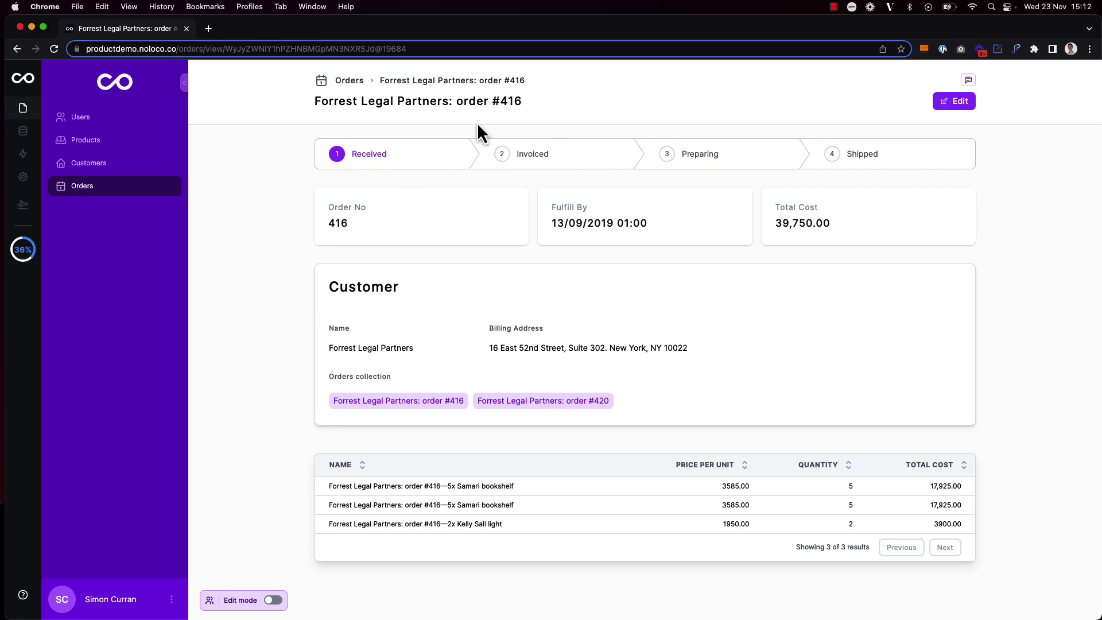
scroll(519, 426, down, 1)
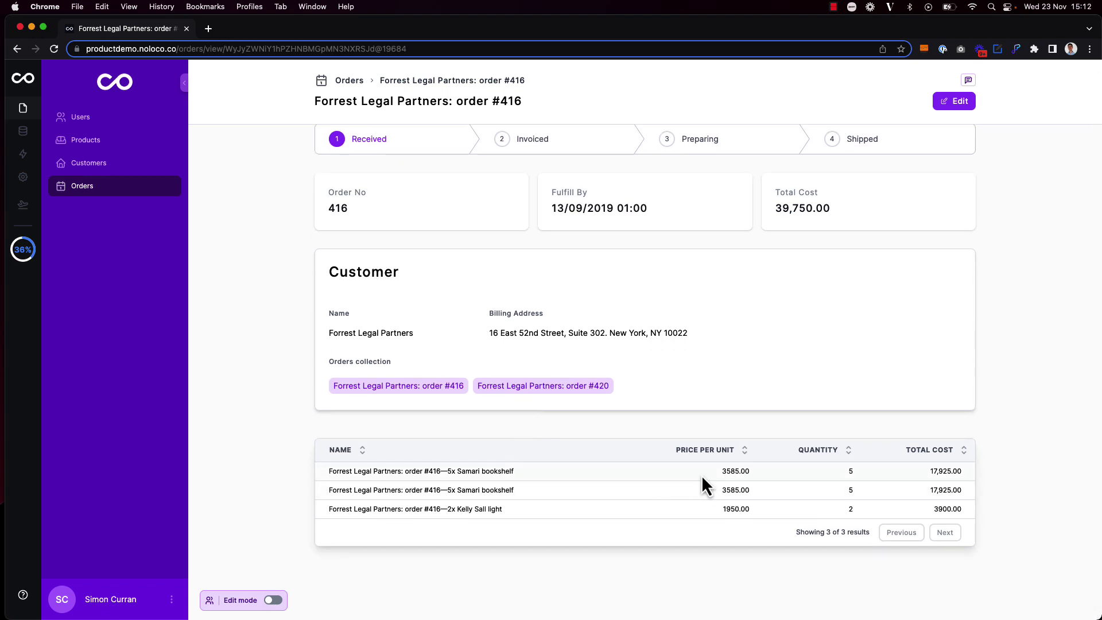
key(super+e)
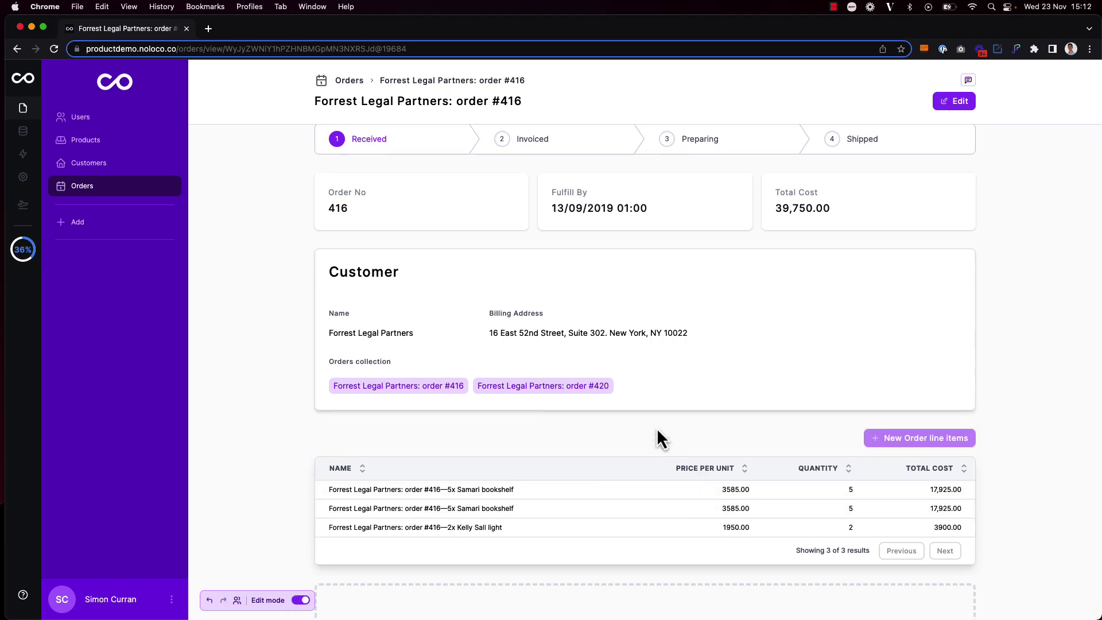
- Add a one-click record button named 'Delete line item' to the line items table
click(636, 444)
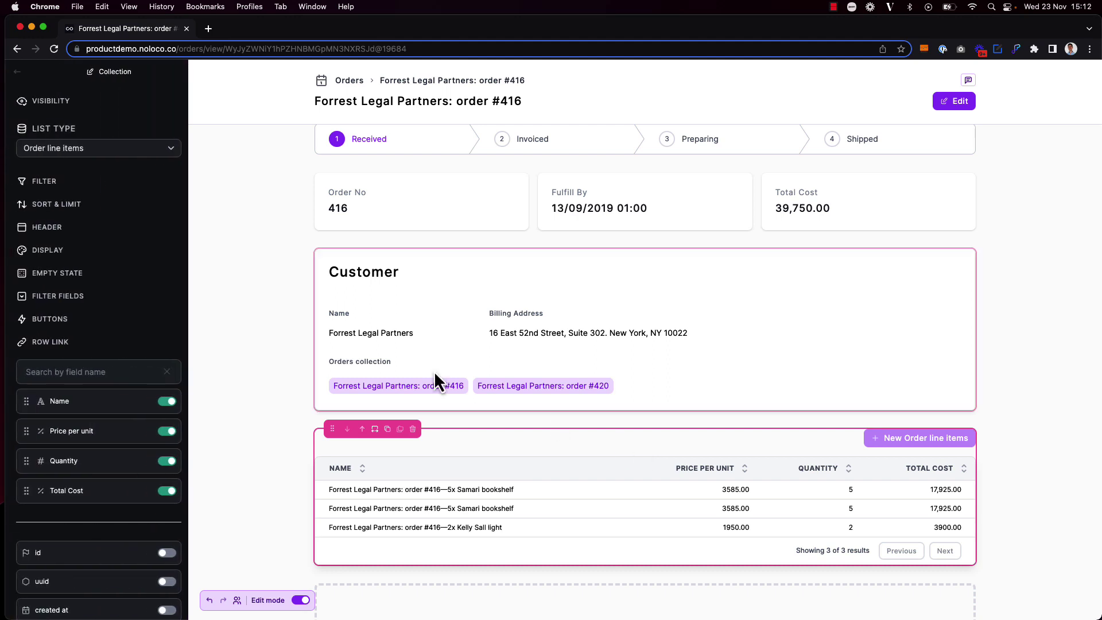
click(81, 320)
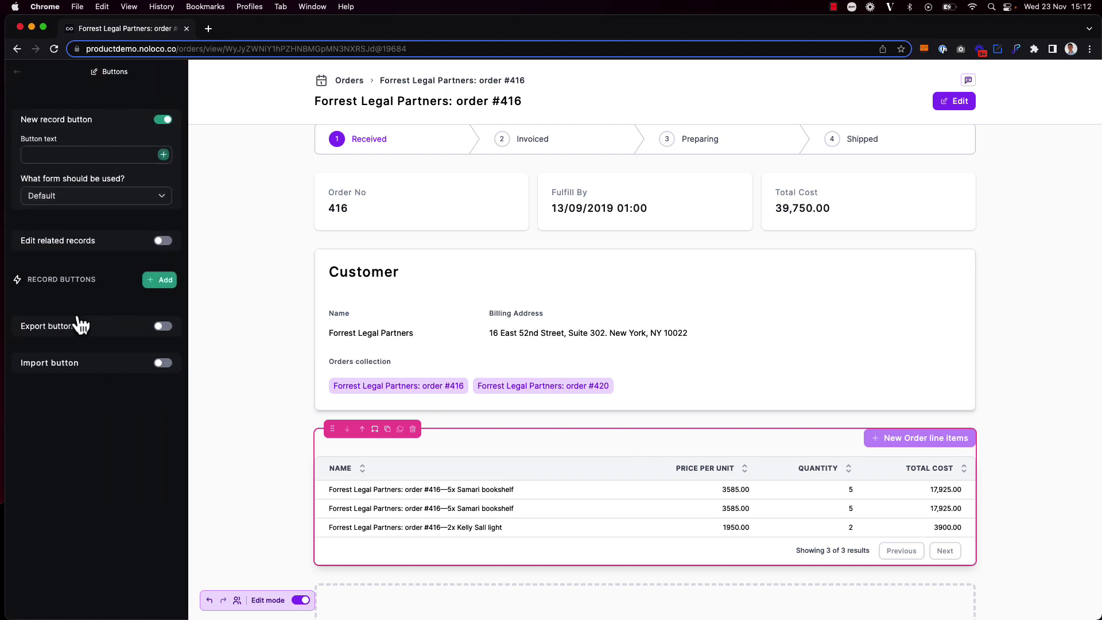
click(165, 284)
click(159, 312)
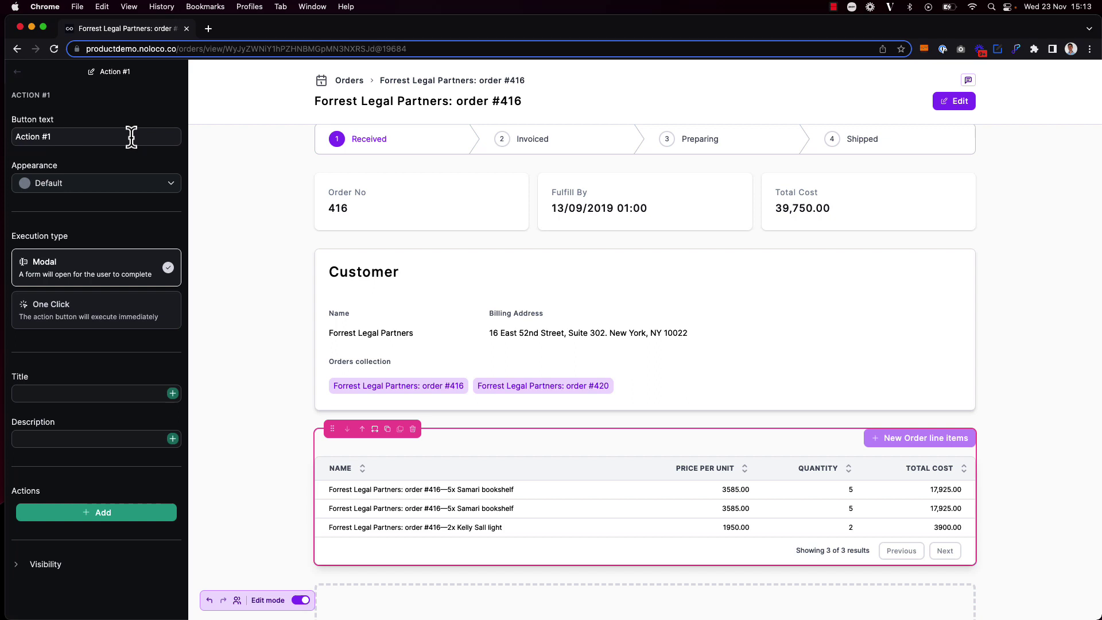
triple_click(118, 133)
text(Delete line item)
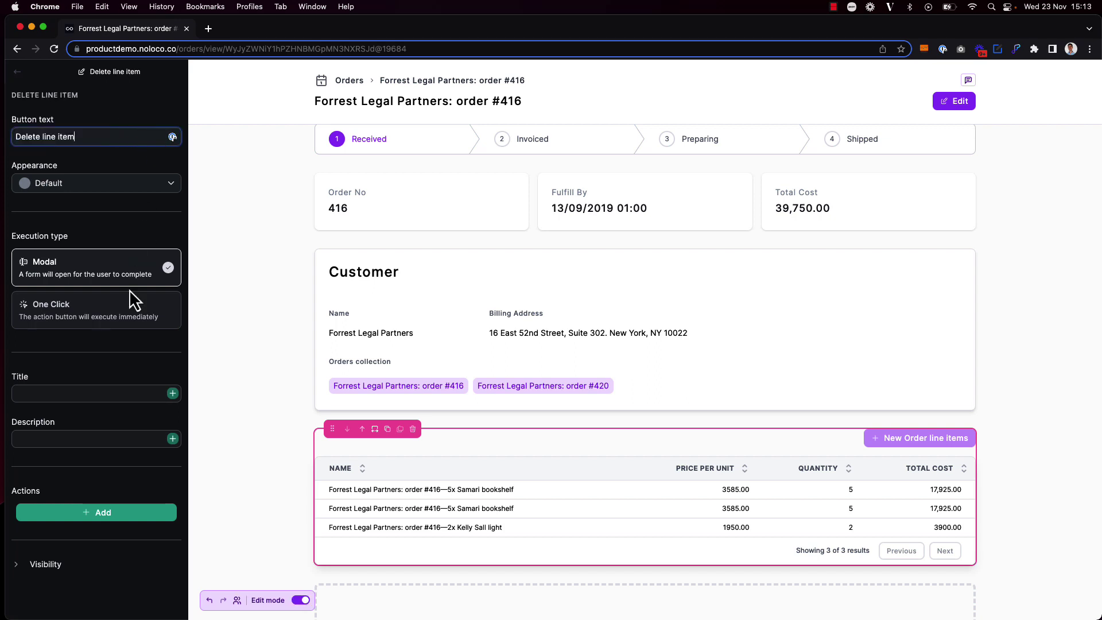
click(86, 316)
- Make the action 'Delete a record' targeting 'This record'
click(111, 397)
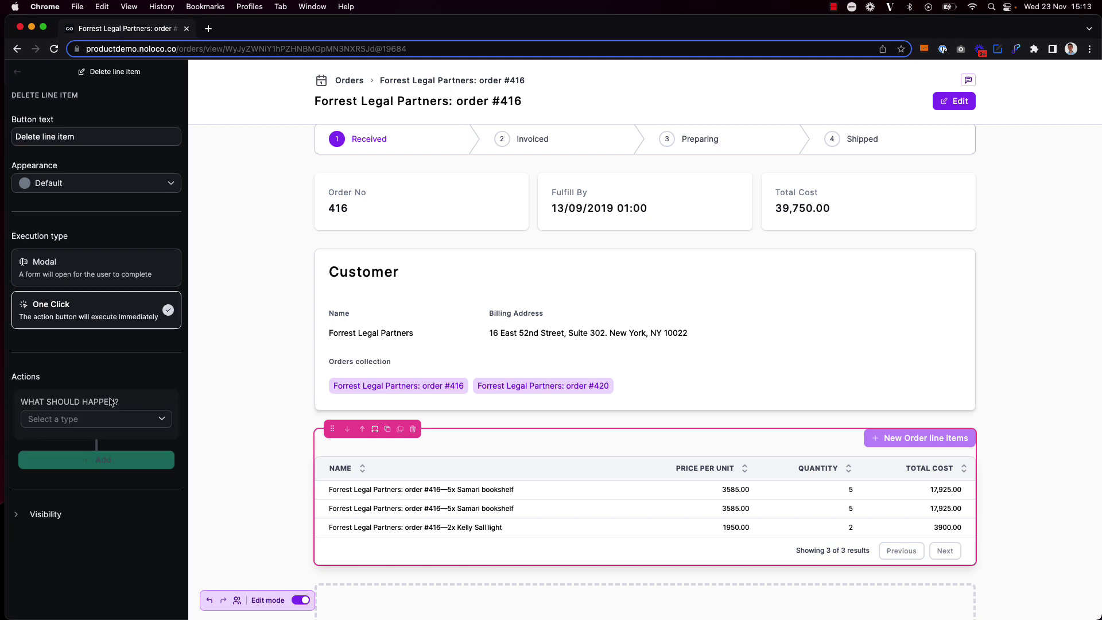
click(119, 422)
click(114, 487)
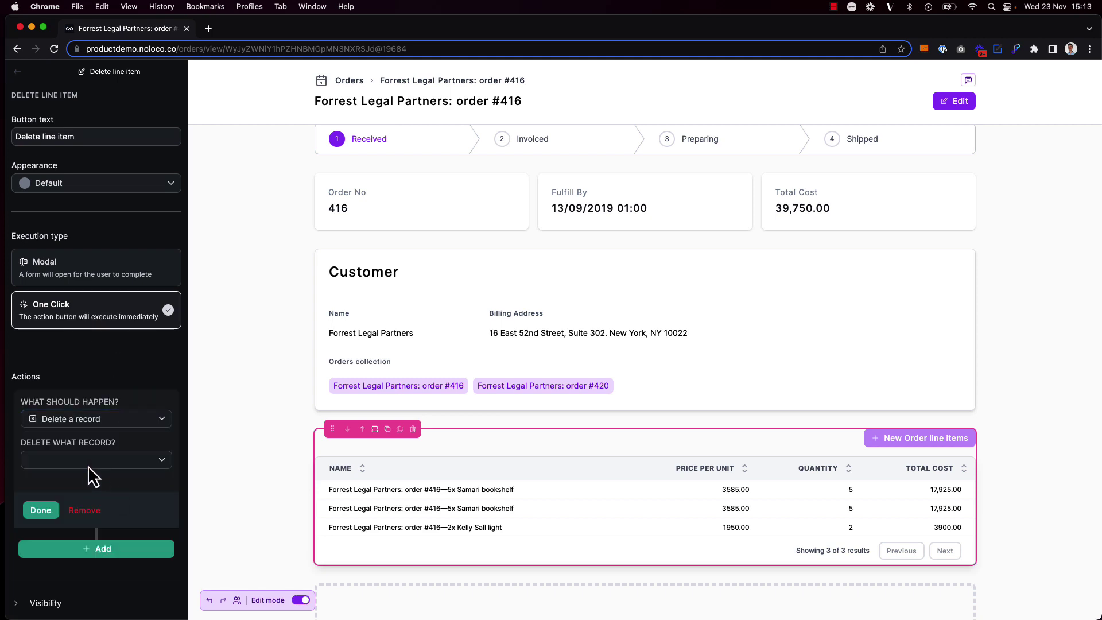
click(81, 460)
click(88, 485)
- Finish the delete action and add a custom visibility rule based on the parent Order's Status
click(44, 511)
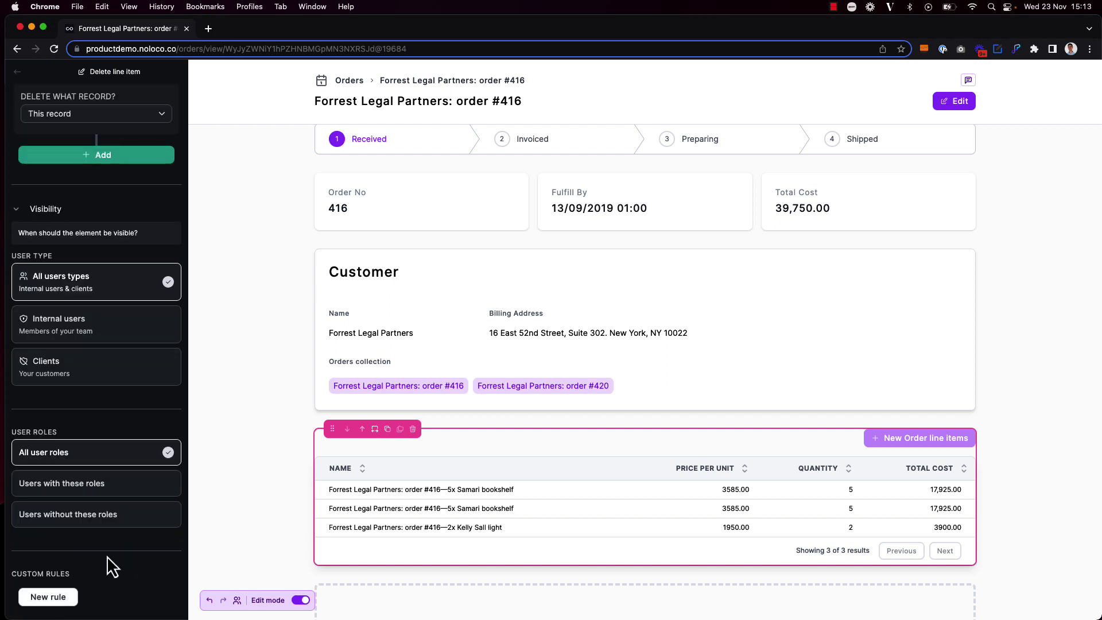
click(64, 596)
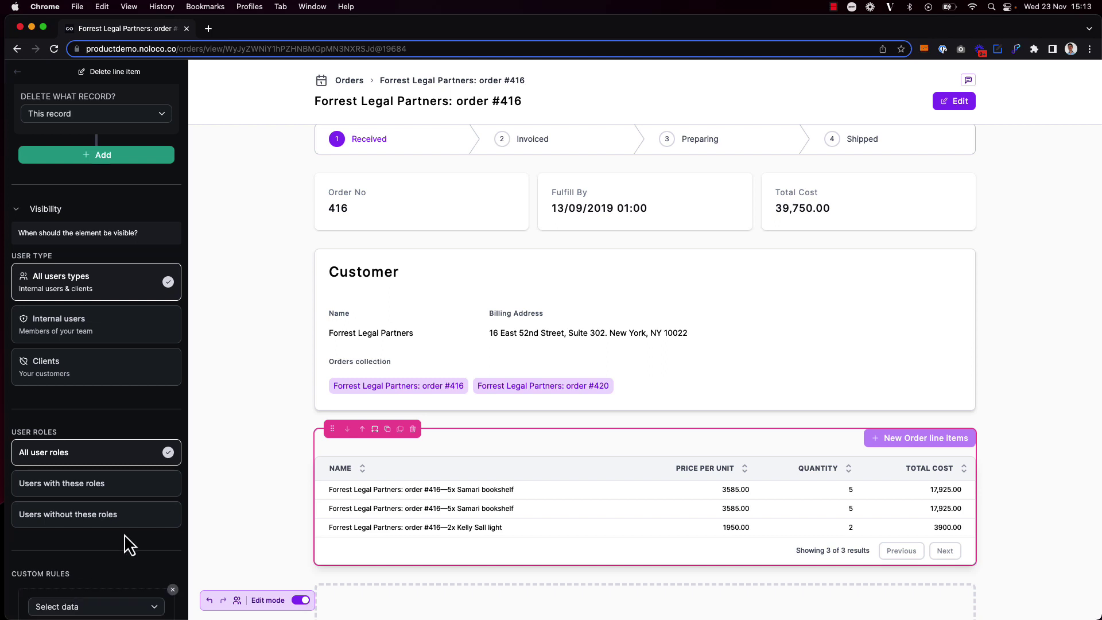
scroll(124, 534, down, 3)
click(94, 508)
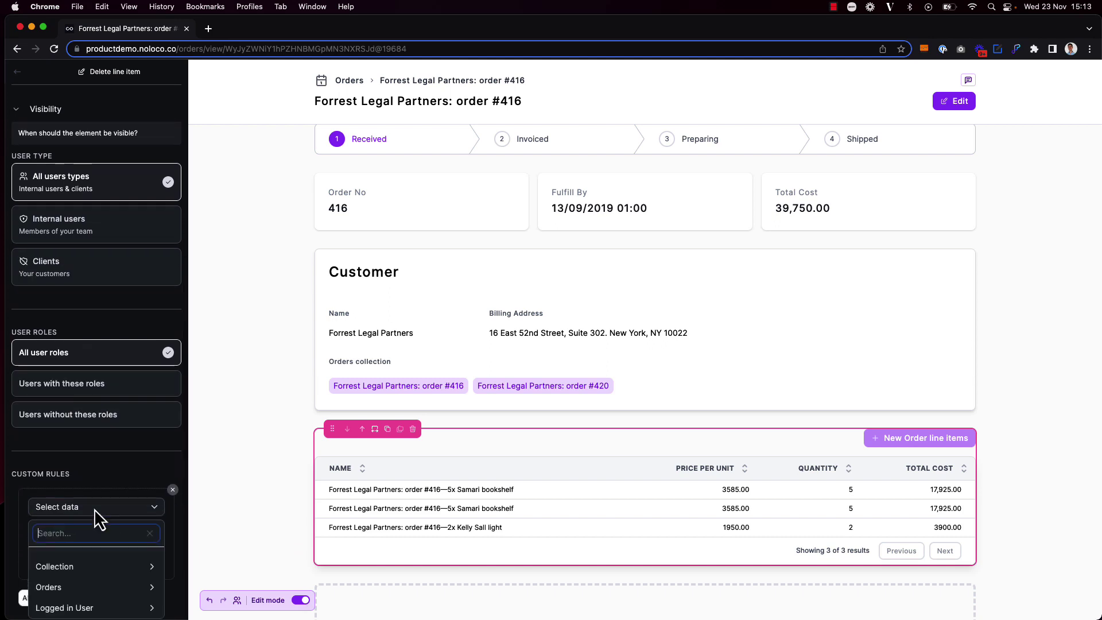
click(105, 565)
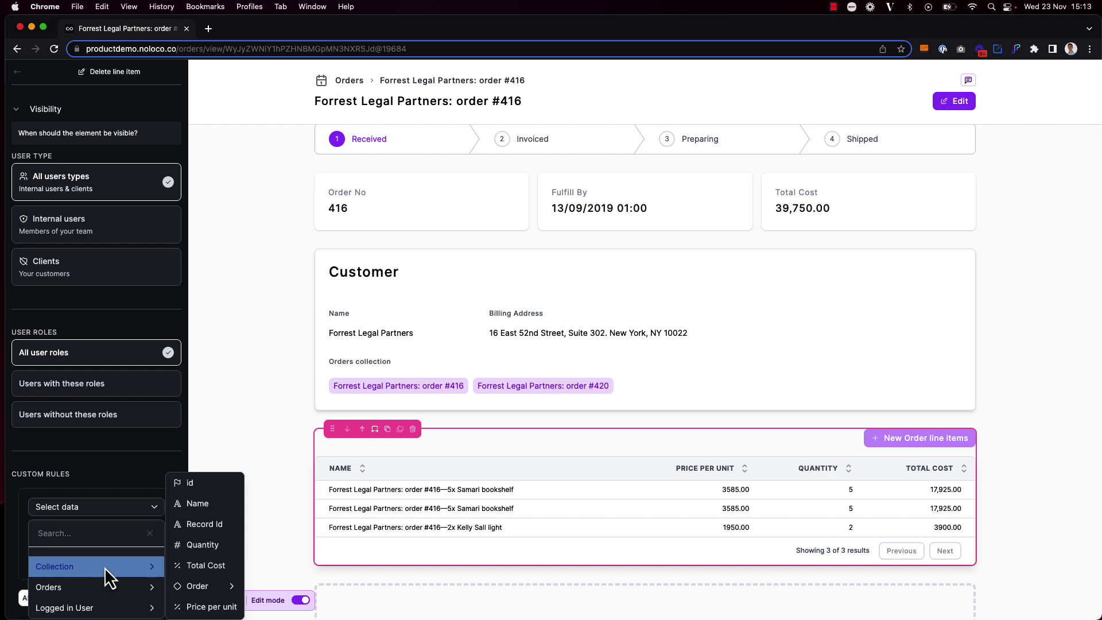
click(208, 587)
click(286, 566)
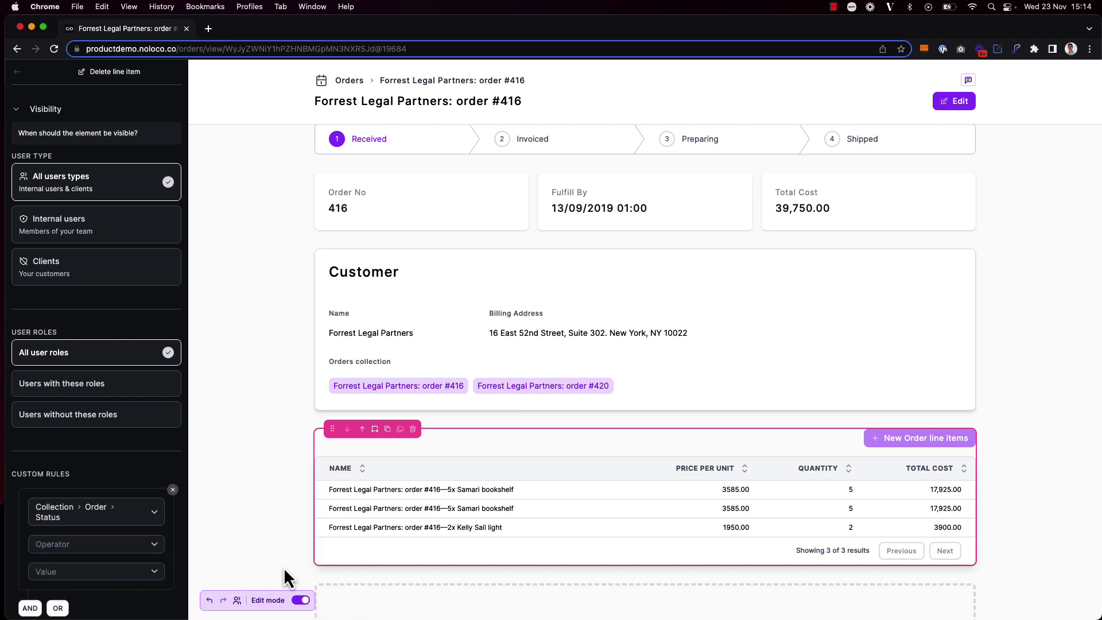
- Set the rule to Status 'Is equal to' Received, then exit edit mode
scroll(109, 519, down, 1)
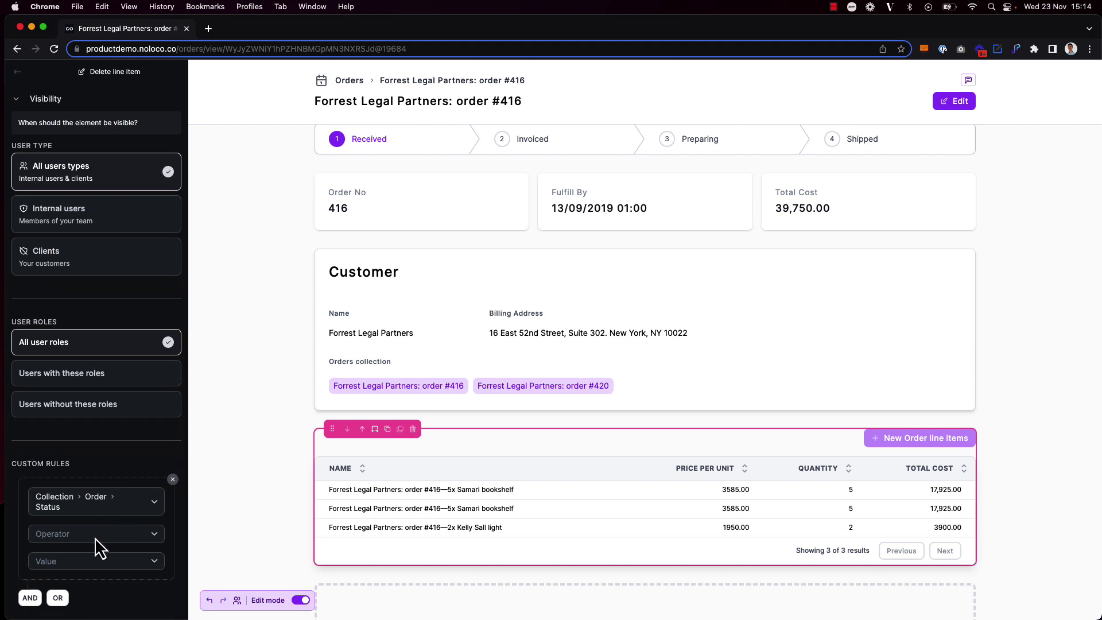
click(95, 537)
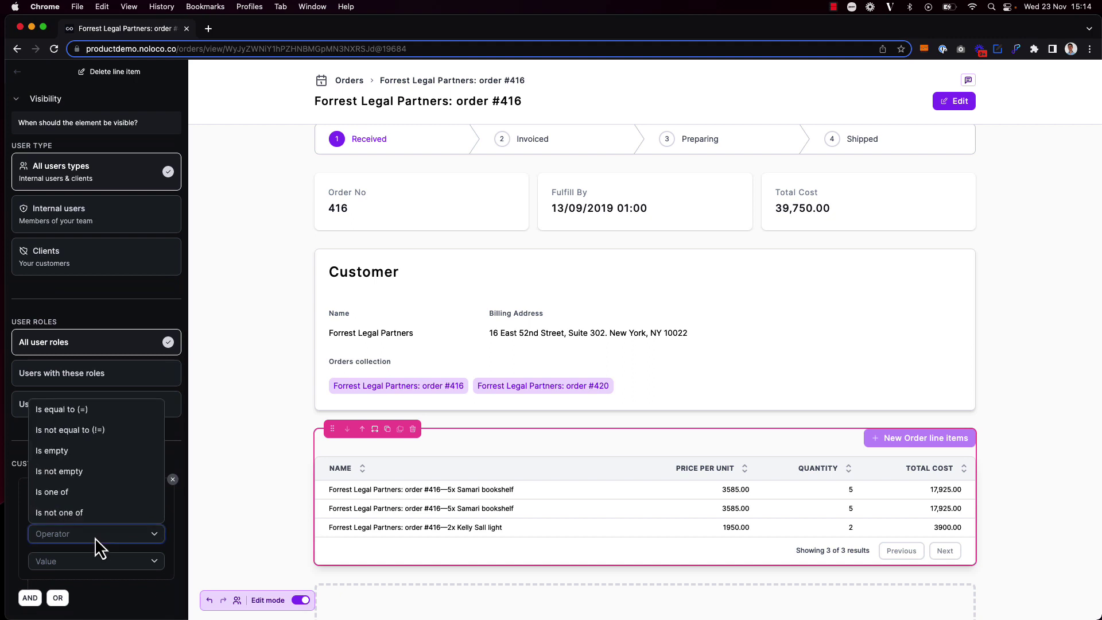
click(78, 410)
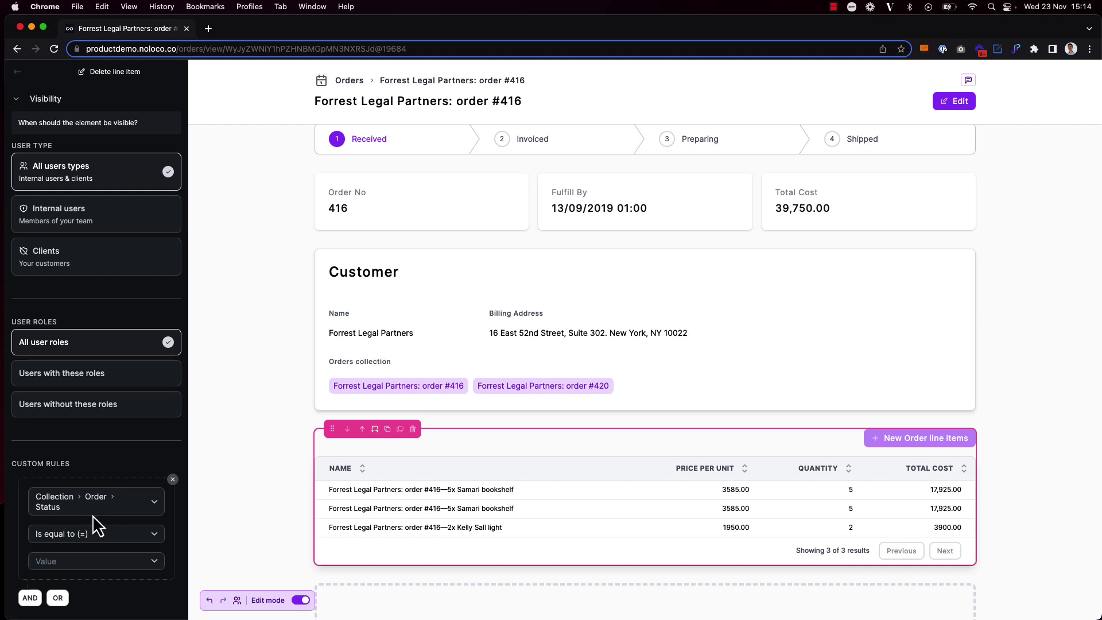
click(118, 560)
click(119, 468)
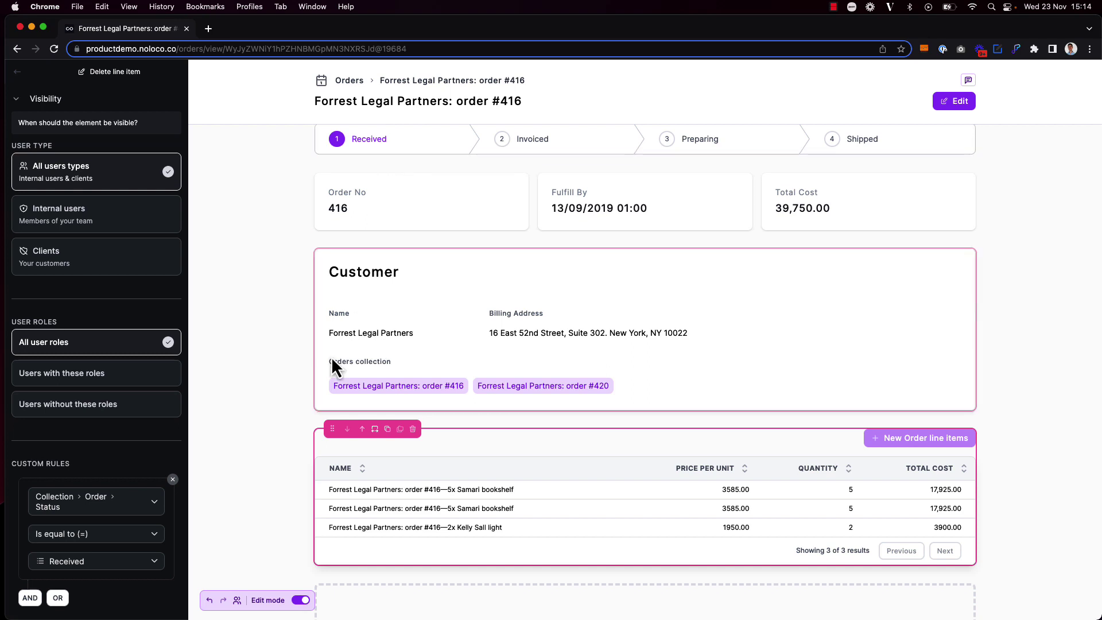
key(Escape)
key(super+e)
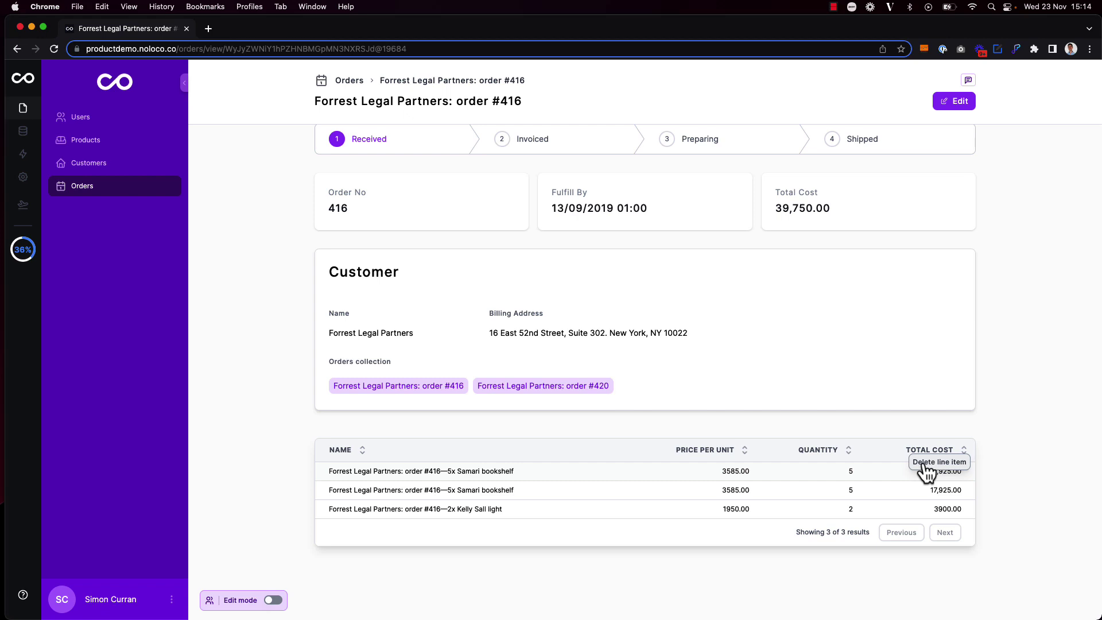
- Delete the duplicate Samari bookshelf line item using its Delete line item button
click(923, 464)
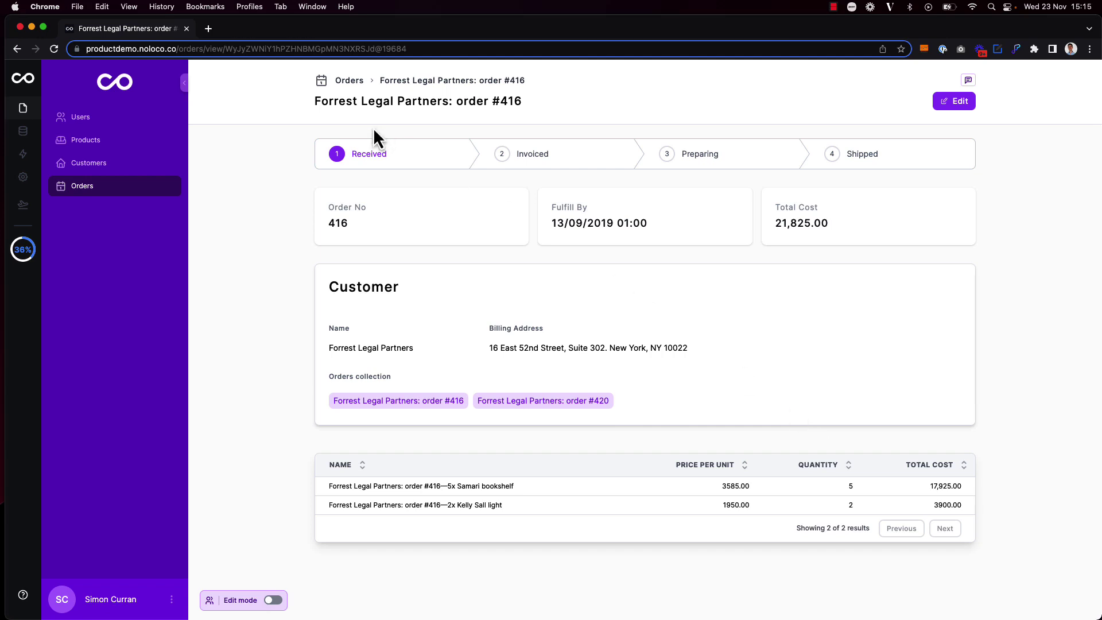
- Open the Add a Product form from the Products list and view its field configuration
click(121, 147)
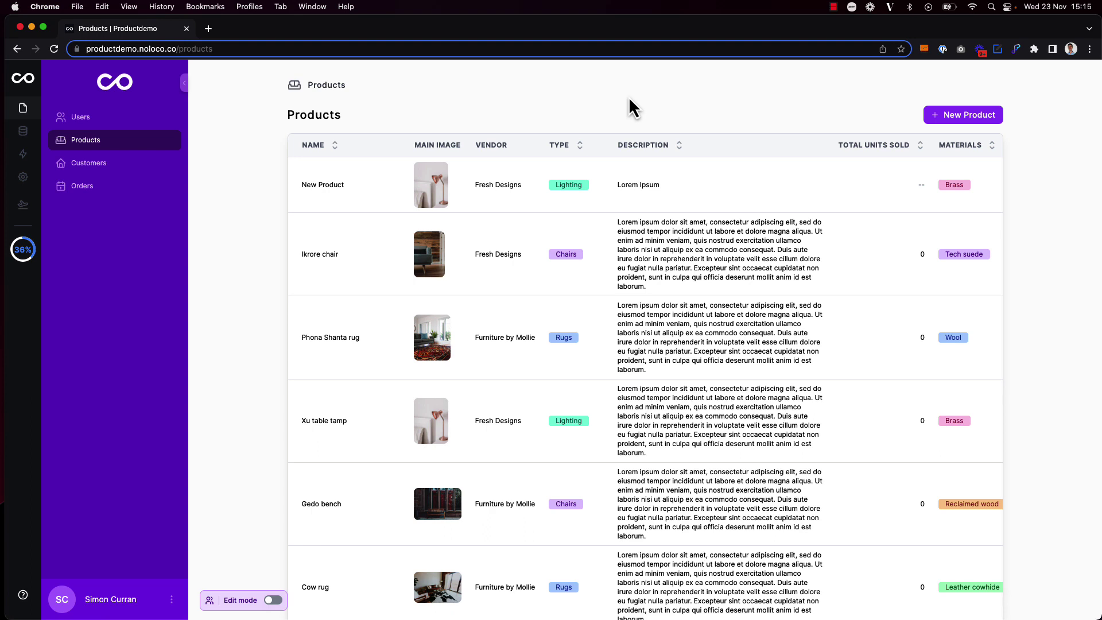
click(983, 127)
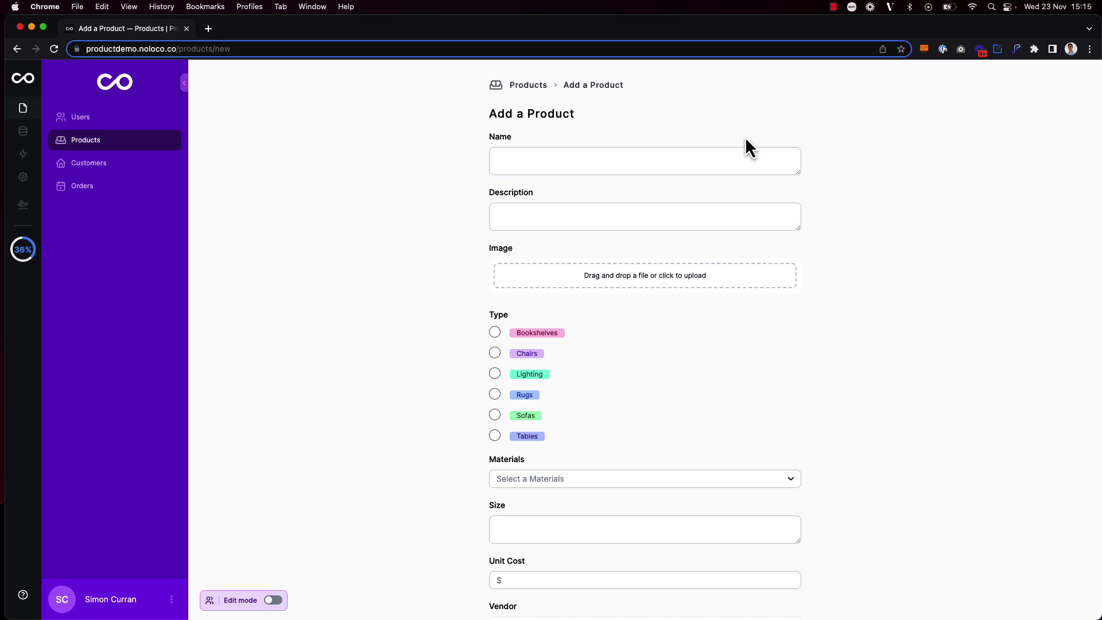
key(e)
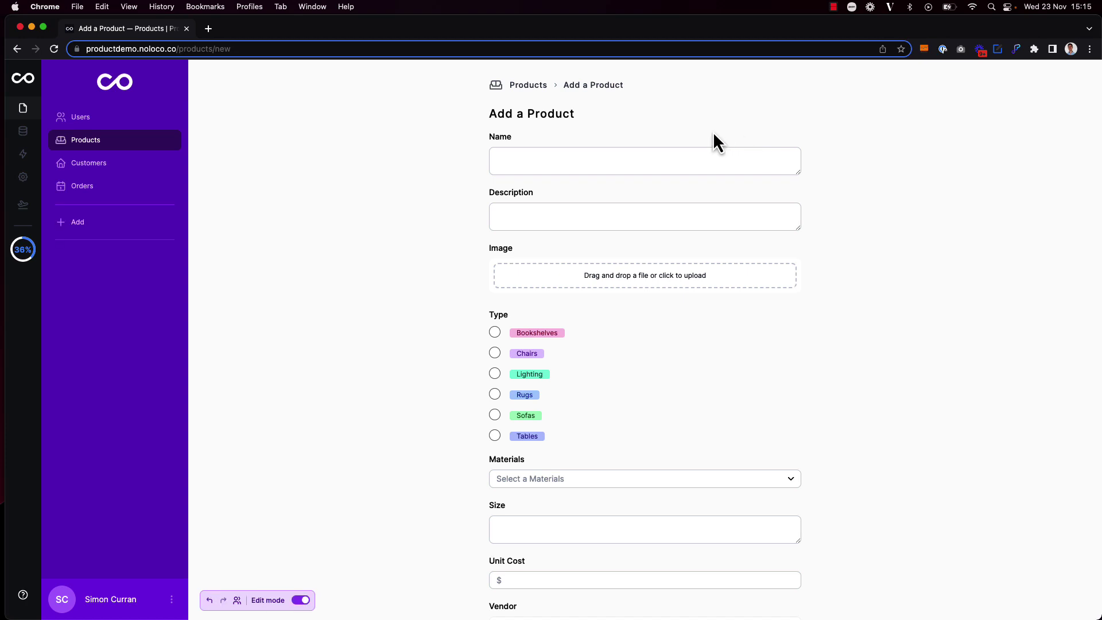
click(713, 132)
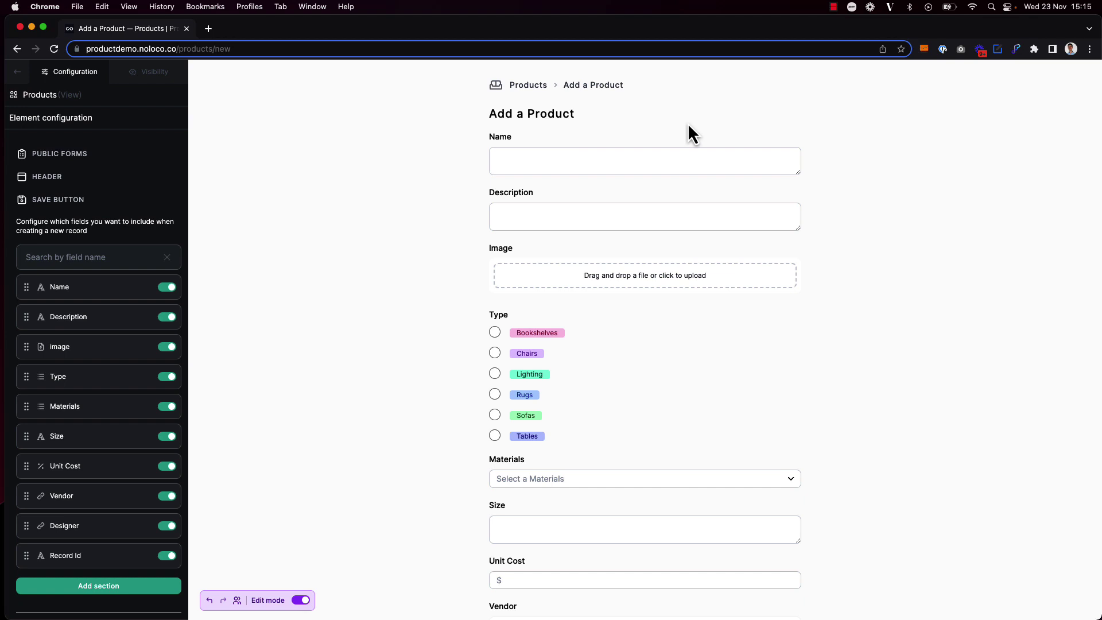
- Enter name 'New Product 2', description 'Description', and upload the pink lamp image
key(e)
click(600, 171)
text(N)
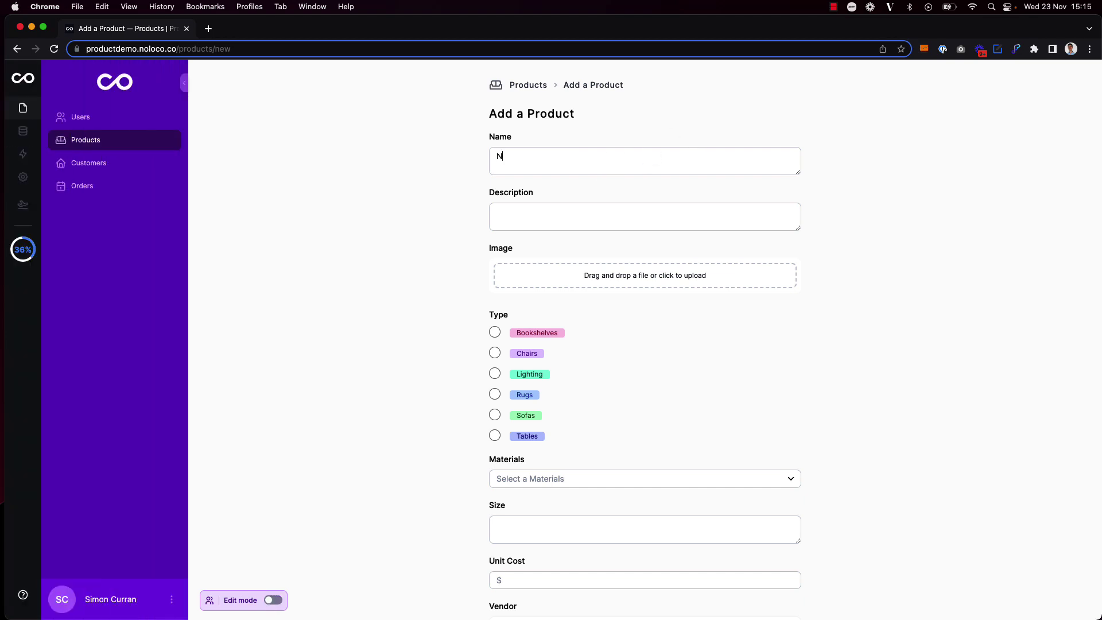
text(ew Product 2)
click(603, 227)
text(Description)
click(617, 288)
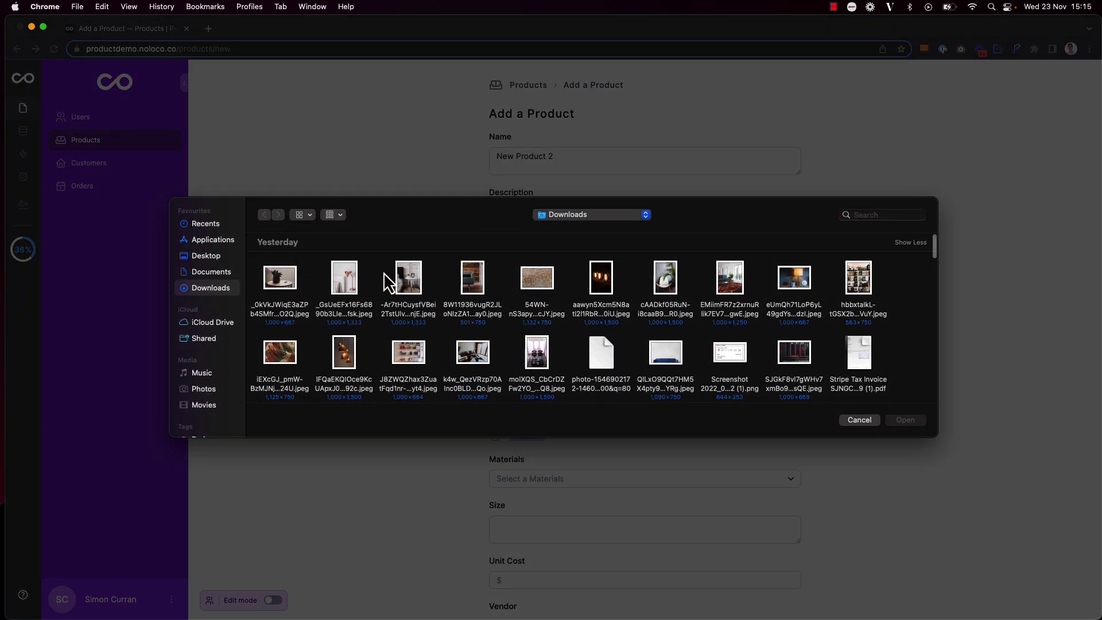
double_click(353, 279)
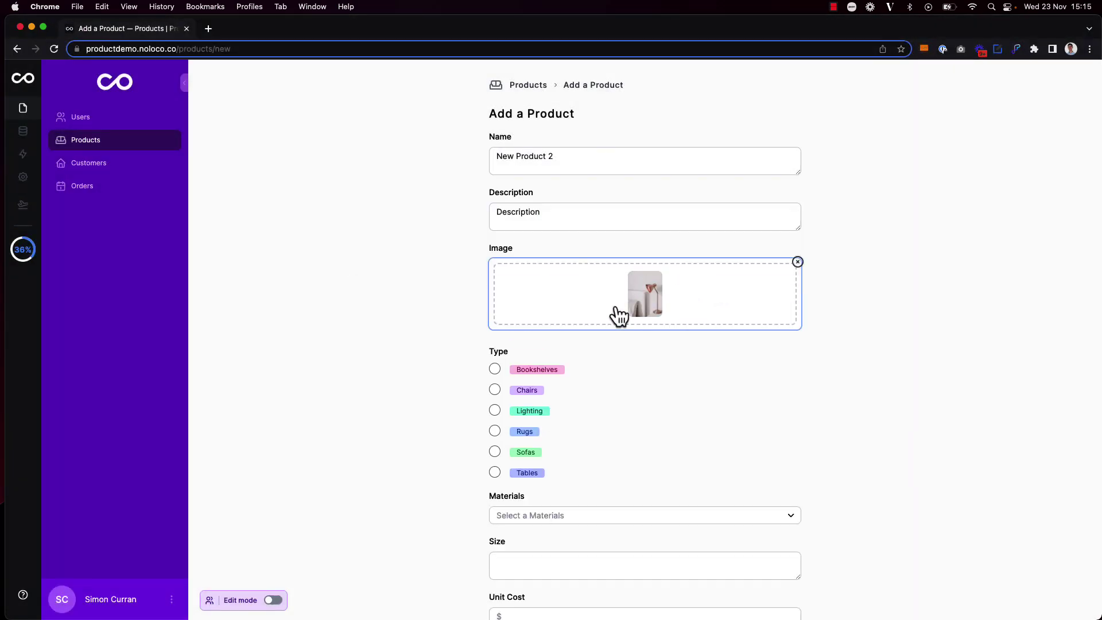
- Set type Lighting, material Brass, size '30 x 60' and unit cost 50
click(494, 411)
scroll(629, 402, down, 5)
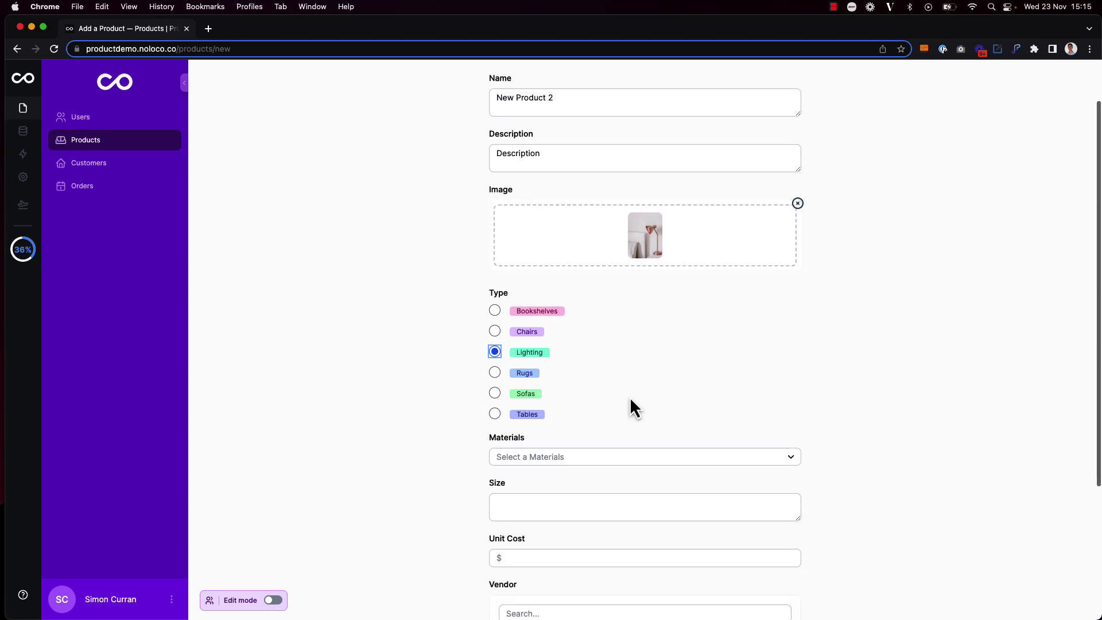
click(555, 279)
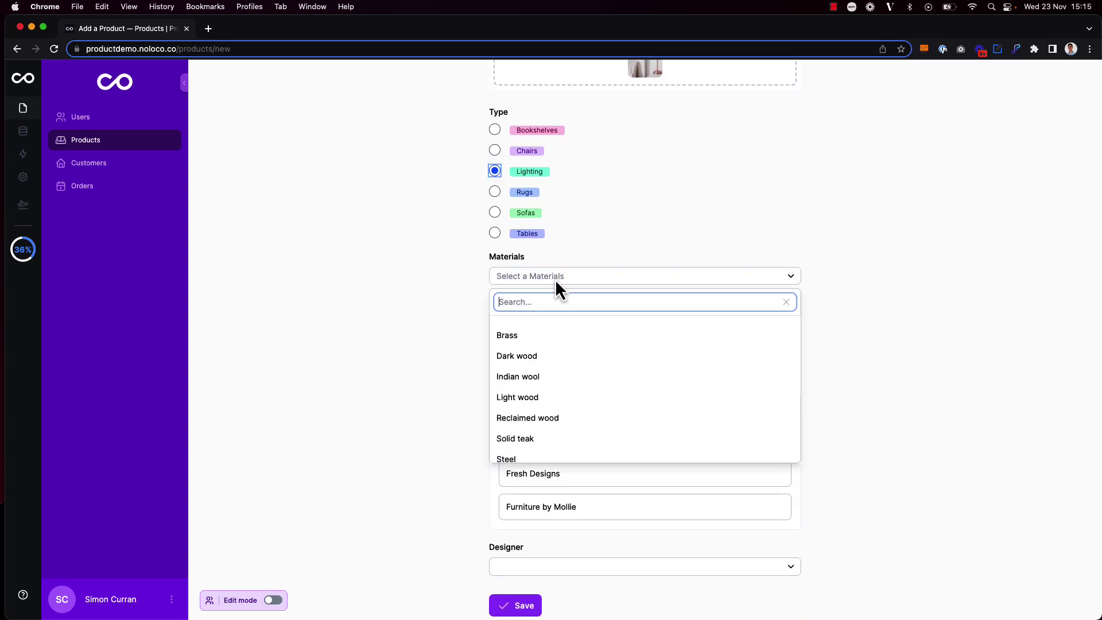
click(563, 334)
text(30 x 60)
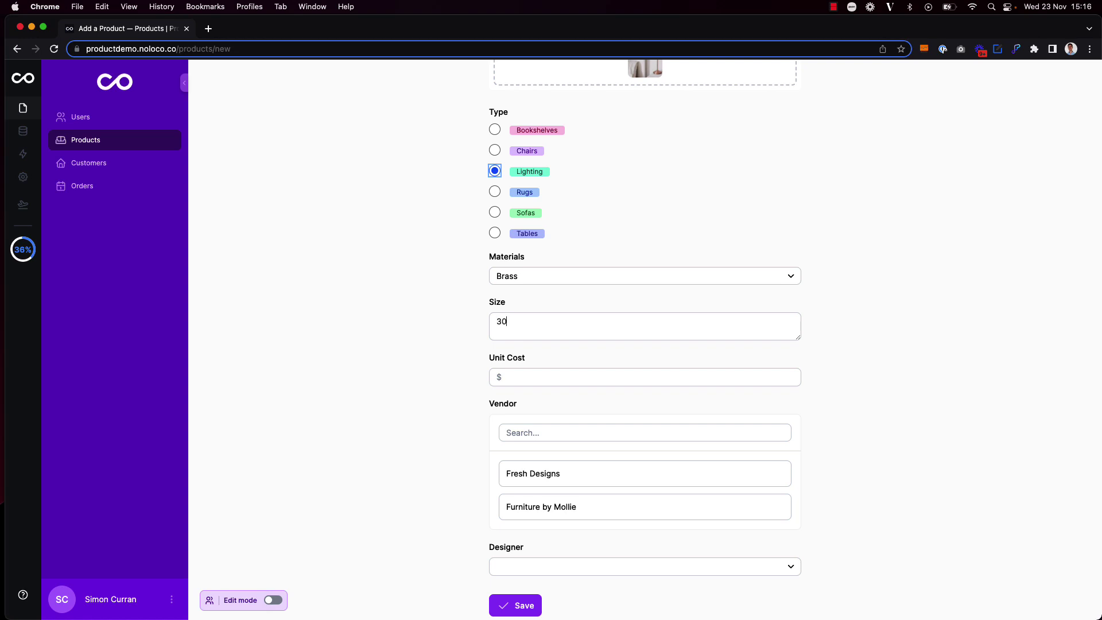
click(591, 376)
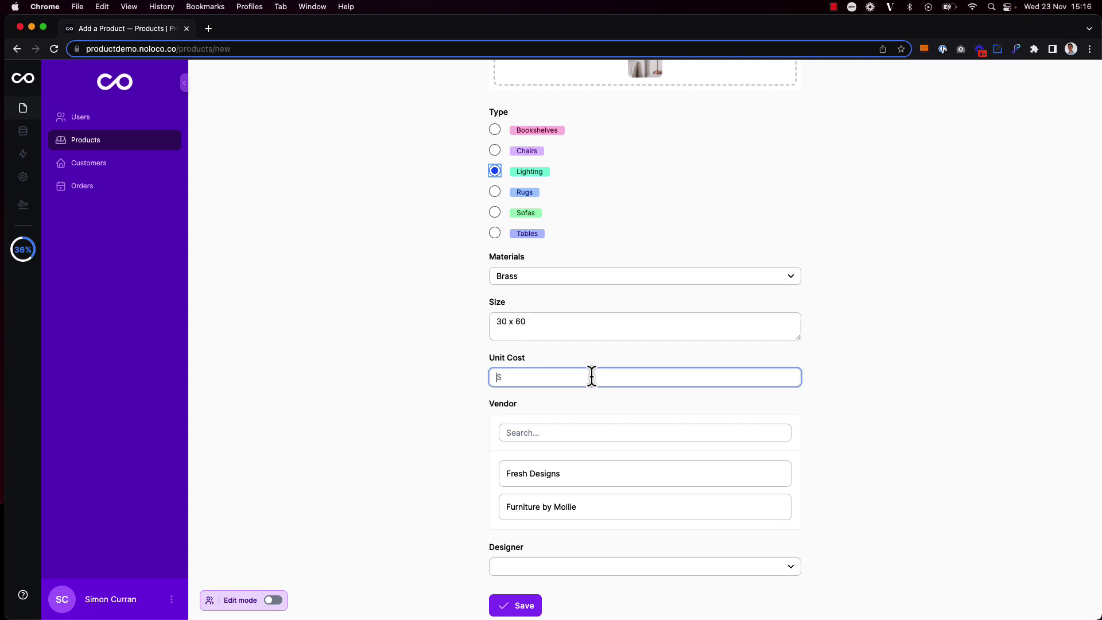
text(50)
- Choose vendor Fresh Designs and a designer, then save the product
click(627, 480)
scroll(627, 482, down, 1)
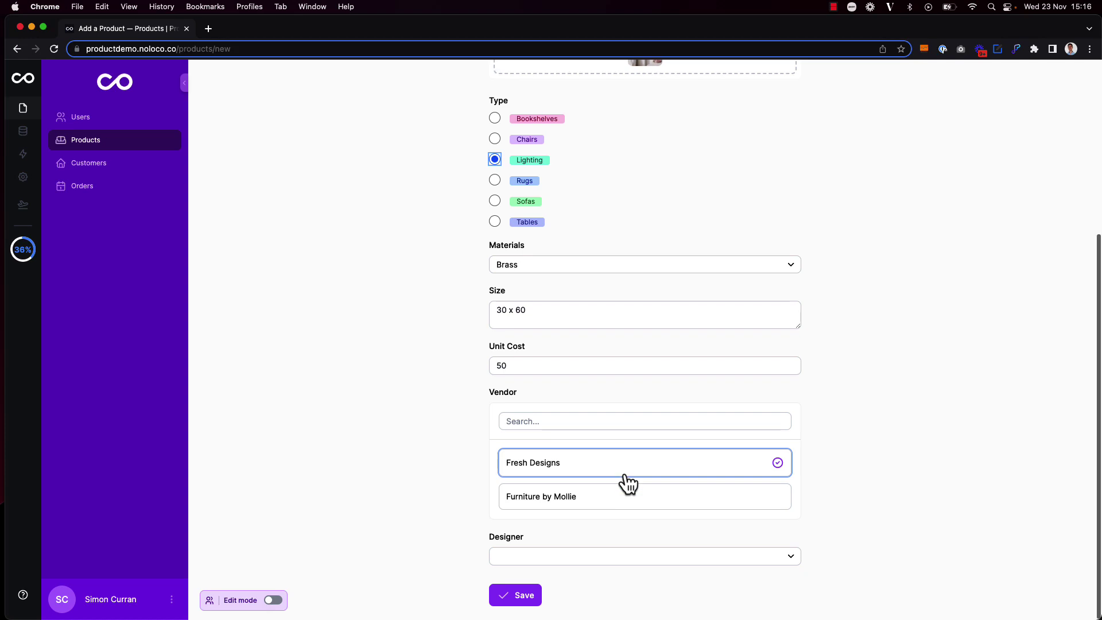
click(616, 550)
click(553, 421)
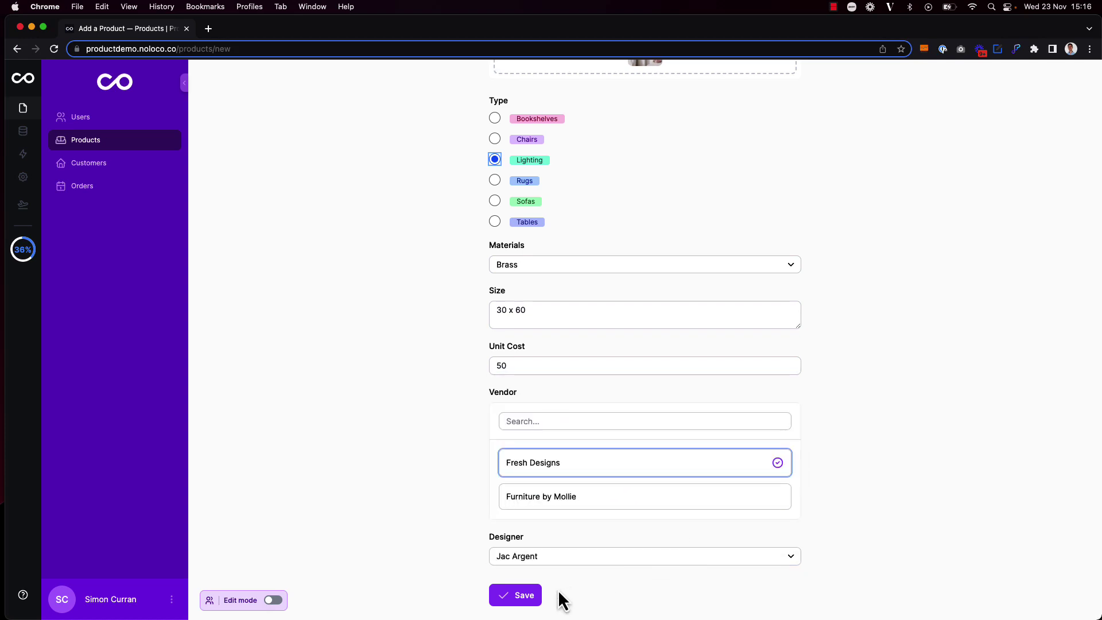
click(535, 595)
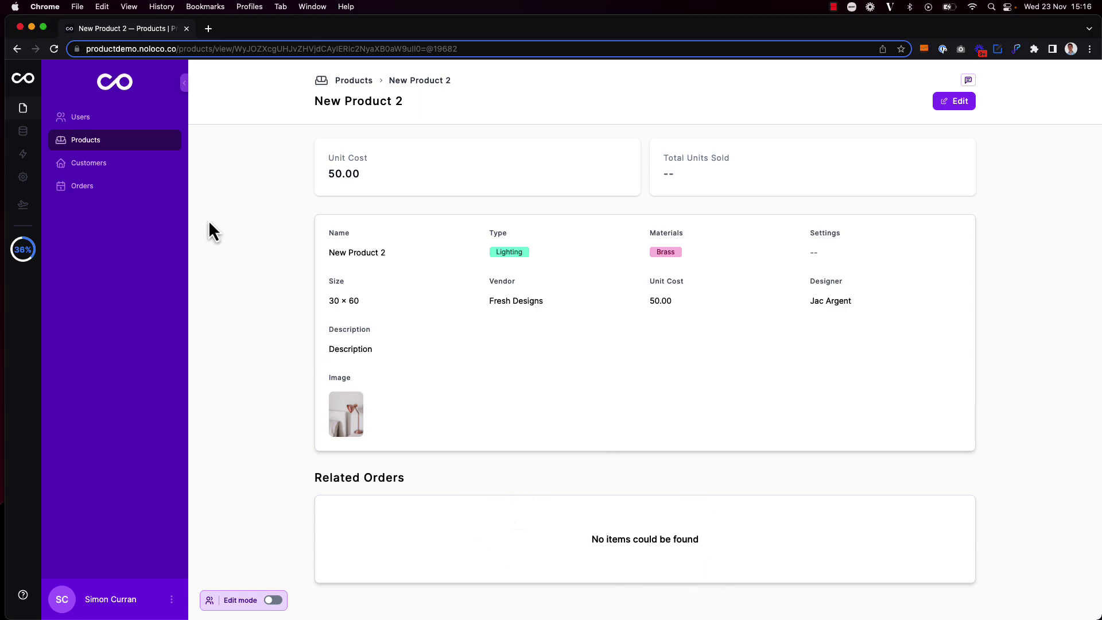
- Return to the Products list to see New Product 2 at the top
click(100, 144)
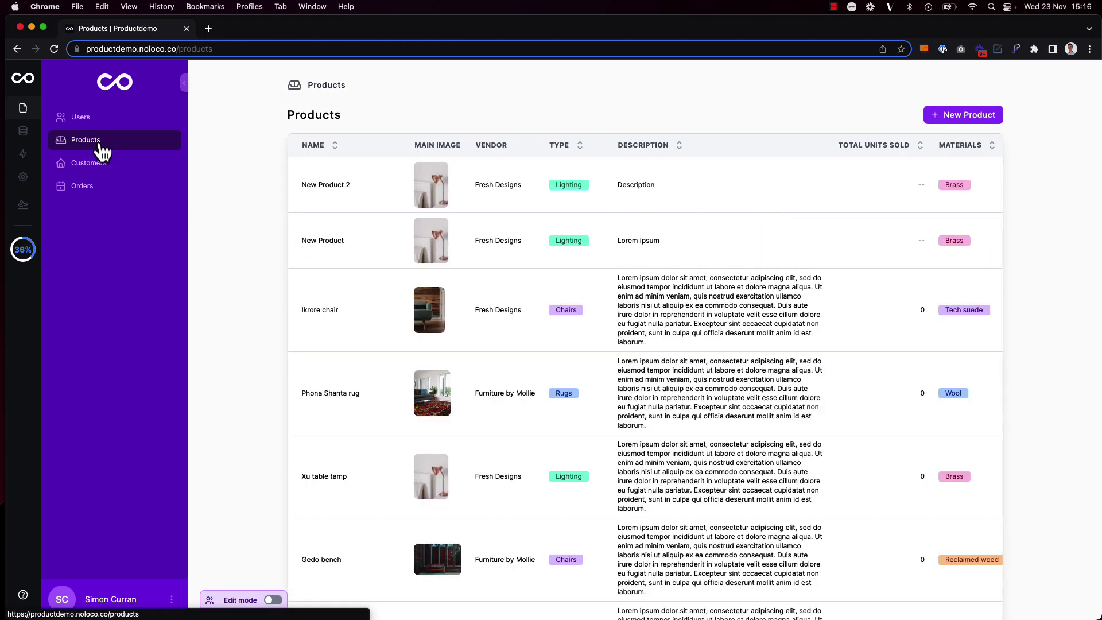